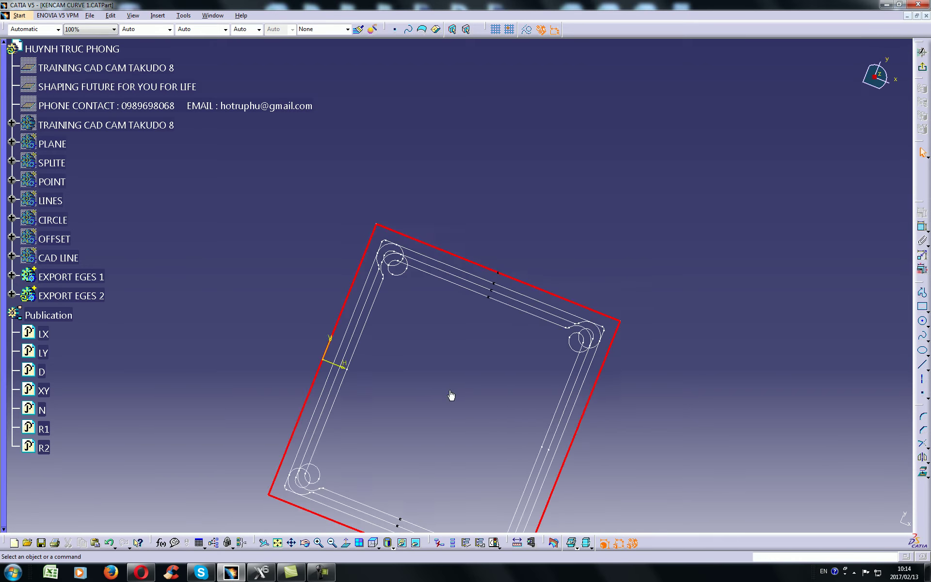
# - Sketch a circle beside the corner-loop profile, outside the red outline, and dimension its diameter at 20 mm
pyautogui.click(923, 320)
pyautogui.click(619, 314)
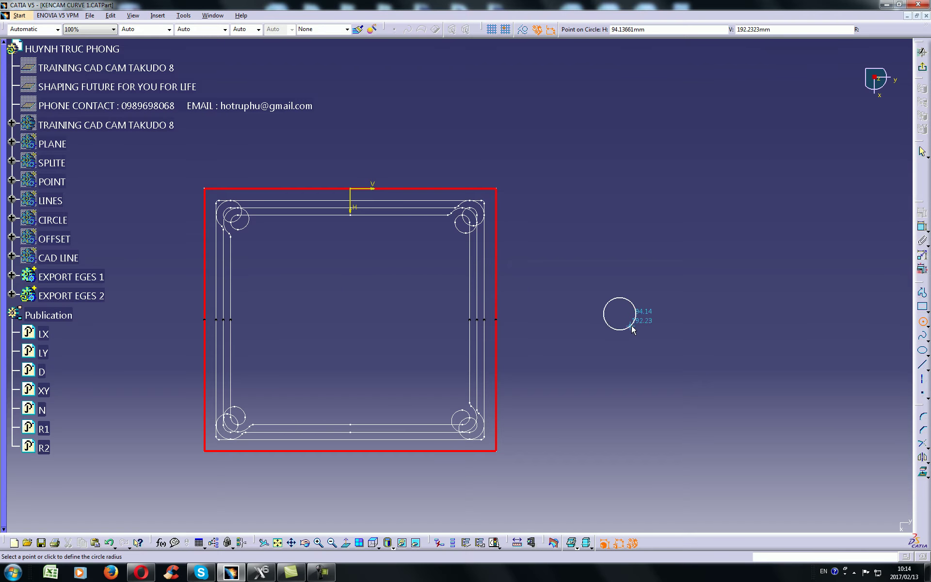
pyautogui.click(632, 329)
pyautogui.click(922, 227)
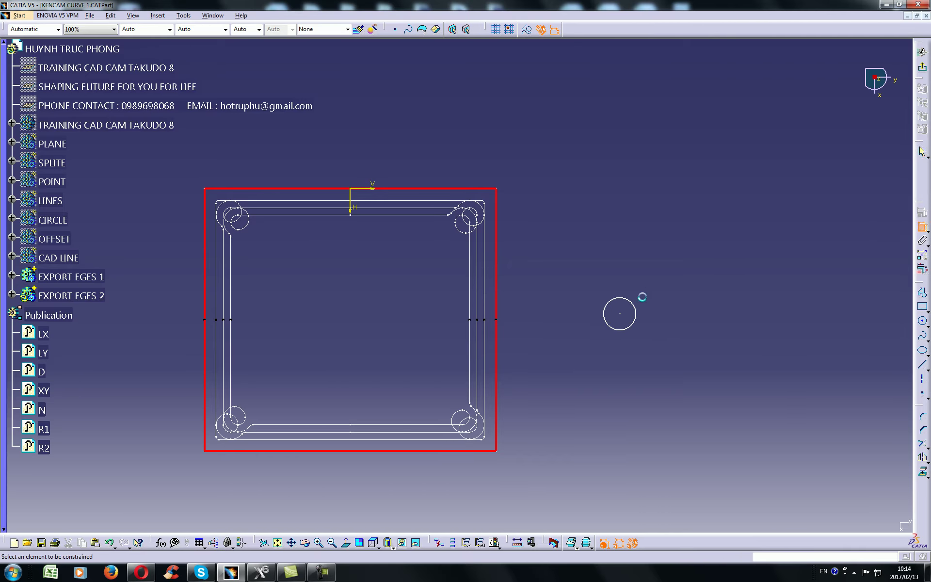
pyautogui.click(637, 307)
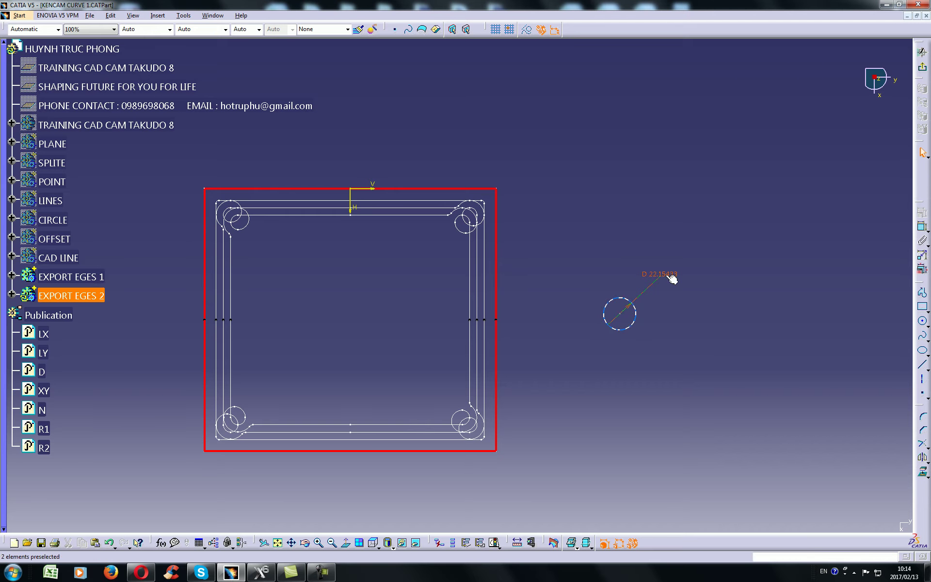
pyautogui.doubleClick(665, 275)
pyautogui.write('20')
pyautogui.press('Return')
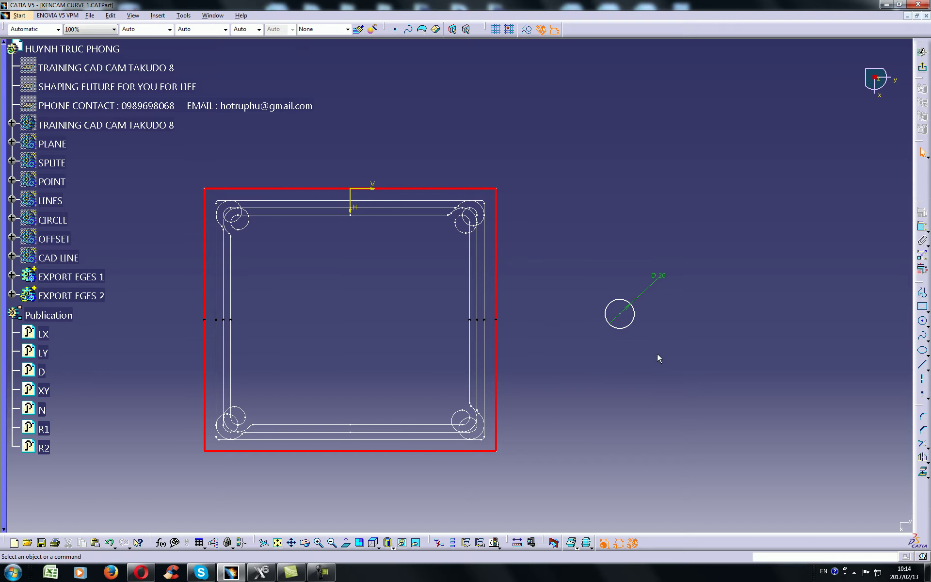
# - Move the 20 mm circle over the profile's corners to compare it with the loops, and return it outside the outline
pyautogui.moveTo(623, 329)
pyautogui.mouseDown()
pyautogui.moveTo(446, 334)
pyautogui.moveTo(473, 335)
pyautogui.moveTo(466, 220)
pyautogui.moveTo(417, 231)
pyautogui.moveTo(235, 231)
pyautogui.moveTo(246, 241)
pyautogui.moveTo(245, 229)
pyautogui.moveTo(226, 235)
pyautogui.moveTo(239, 426)
pyautogui.moveTo(228, 432)
pyautogui.moveTo(237, 450)
pyautogui.mouseUp()
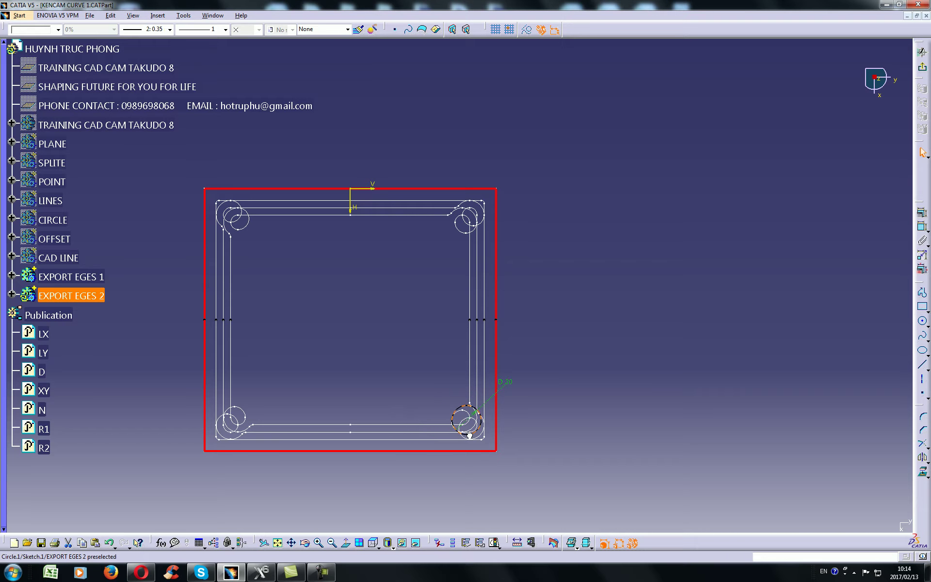
pyautogui.moveTo(472, 427)
pyautogui.mouseDown()
pyautogui.moveTo(455, 424)
pyautogui.moveTo(468, 262)
pyautogui.moveTo(388, 243)
pyautogui.moveTo(397, 335)
pyautogui.moveTo(583, 326)
pyautogui.mouseUp()
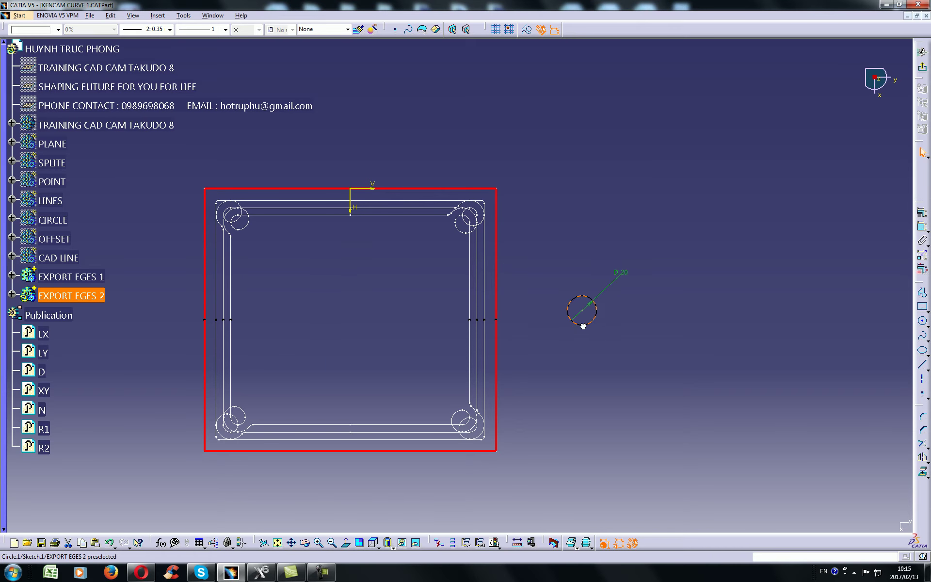
pyautogui.click(621, 357)
# - Delete the 20 mm comparison circle and exit the sketch
pyautogui.click(596, 314)
pyautogui.press('Delete')
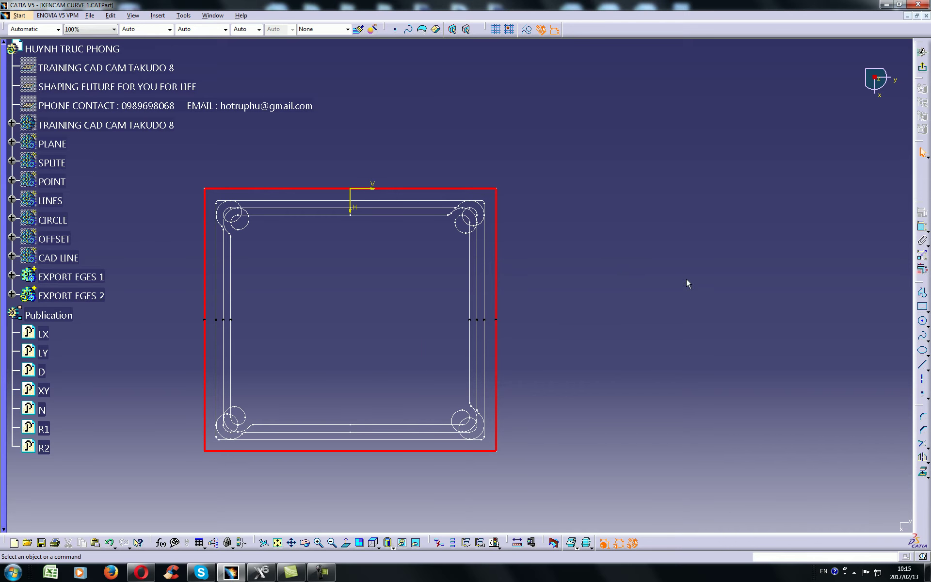
pyautogui.click(922, 52)
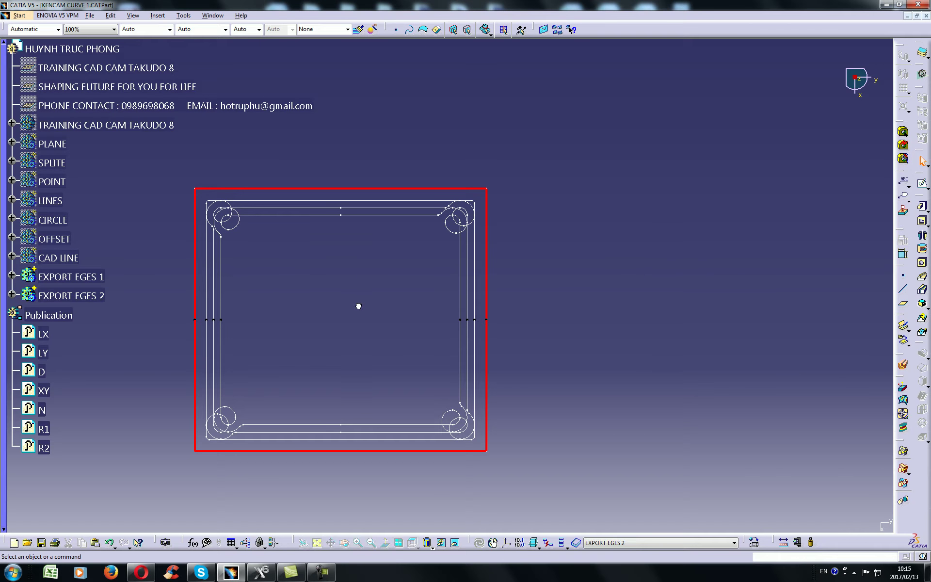
# - Measure the lengths of the red outline's upper edge and both halves of its left edge, without keeping the measurements
pyautogui.moveTo(345, 325); pyautogui.dragTo(442, 305, button='middle')
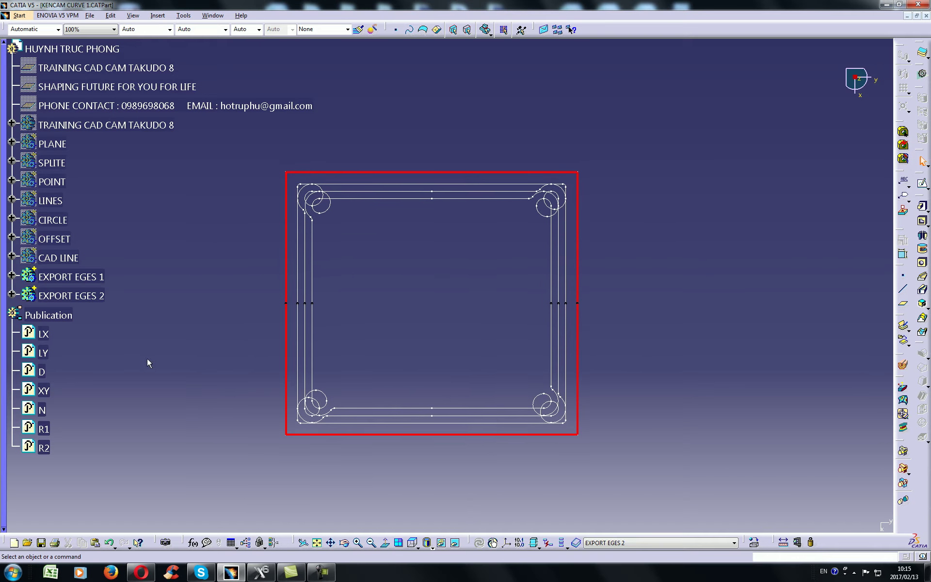
pyautogui.click(797, 542)
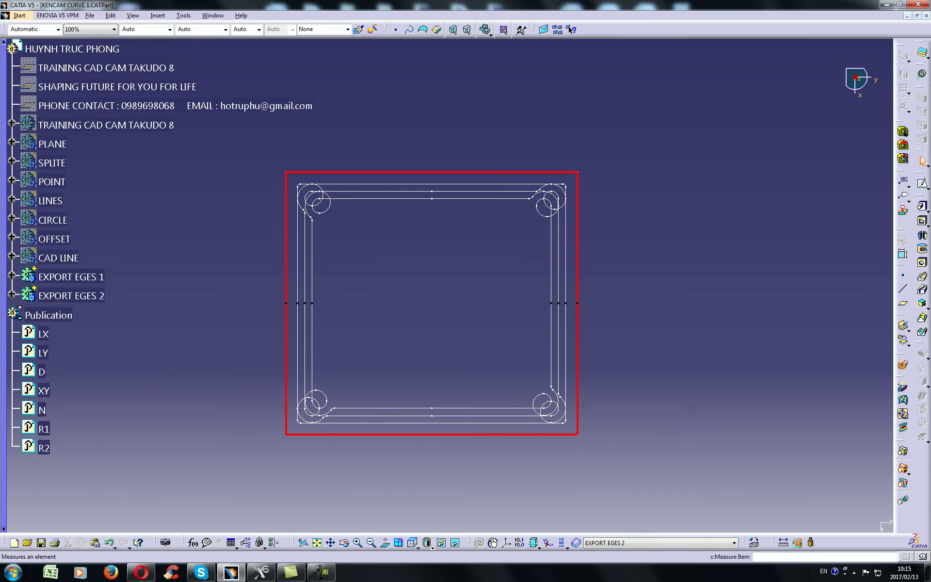
pyautogui.click(424, 172)
pyautogui.moveTo(462, 169); pyautogui.dragTo(455, 119)
pyautogui.click(287, 263)
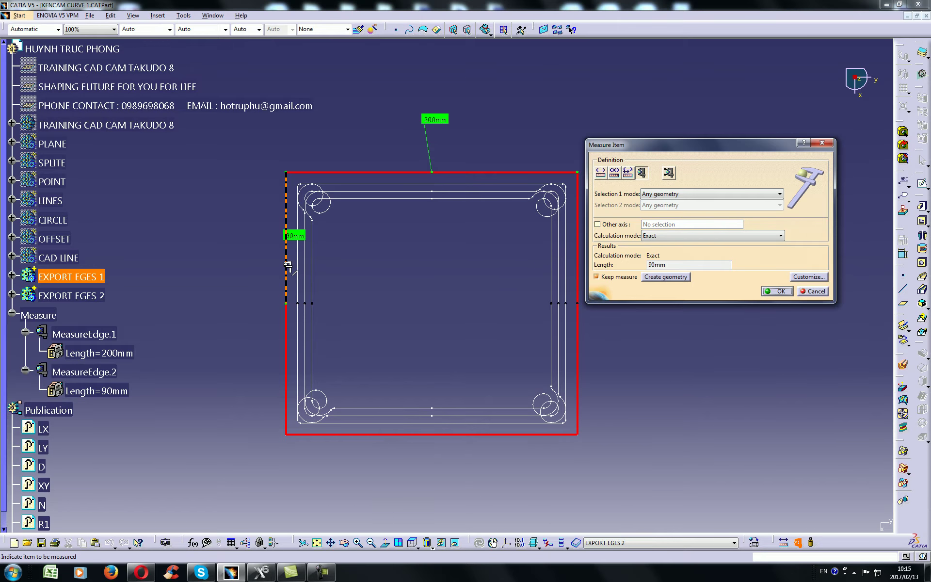
pyautogui.moveTo(287, 237); pyautogui.dragTo(241, 235)
pyautogui.click(287, 356)
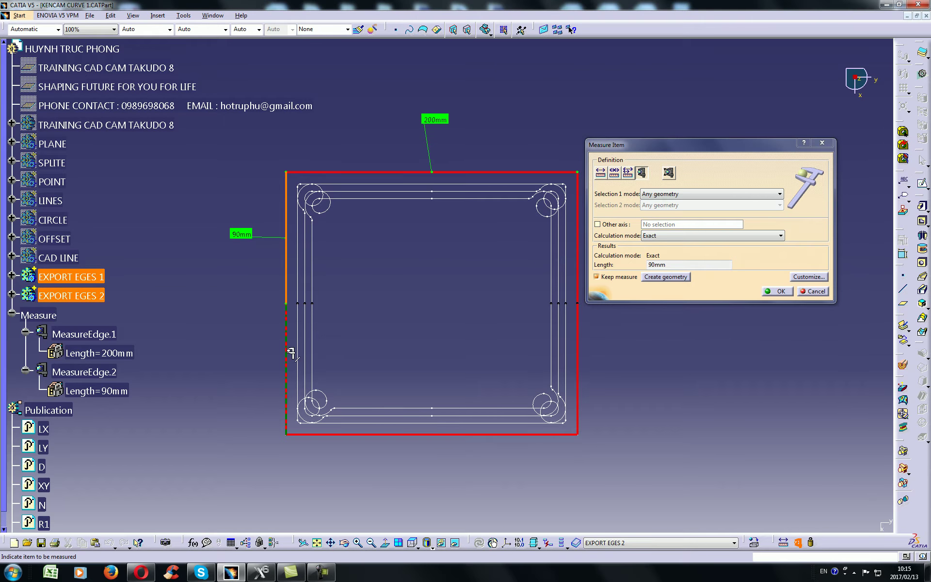
pyautogui.moveTo(294, 367); pyautogui.dragTo(230, 367)
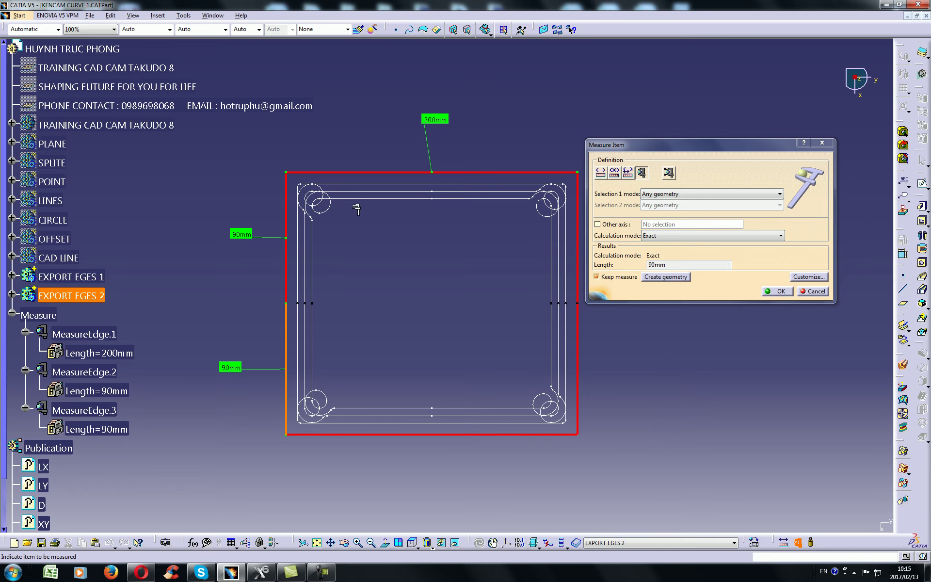
pyautogui.click(815, 292)
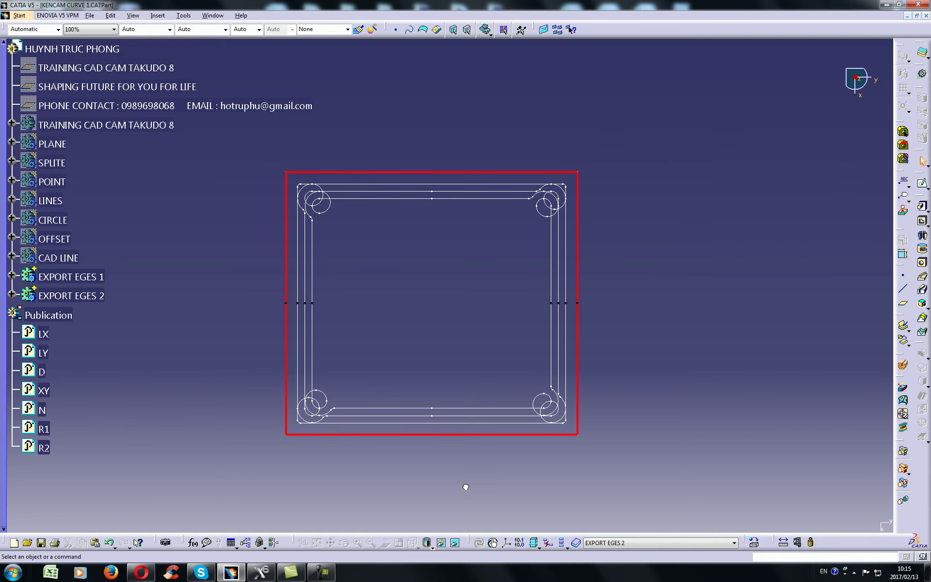
# - Measure the distance between the two innermost vertical lines on the profile's right side, without keeping the measurement
pyautogui.click(784, 543)
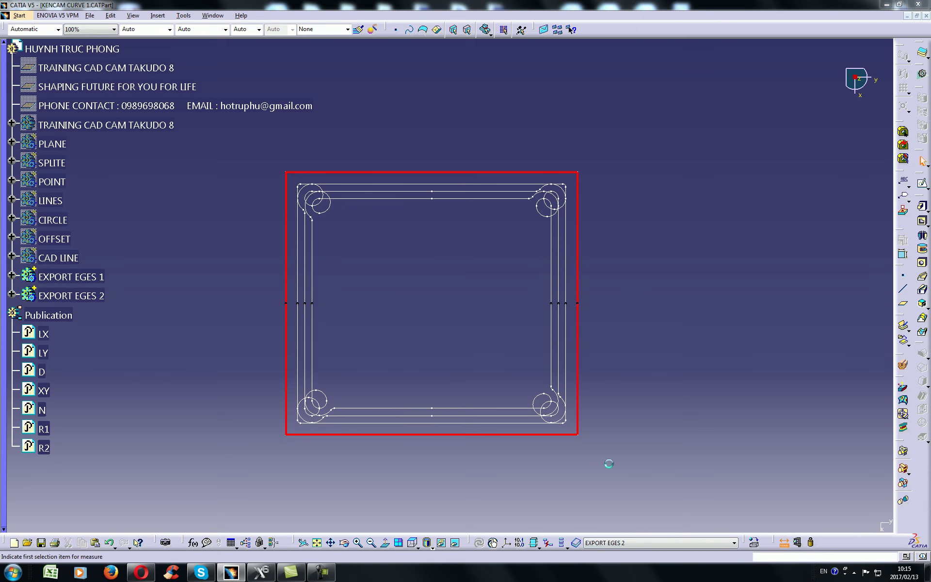
pyautogui.click(553, 263)
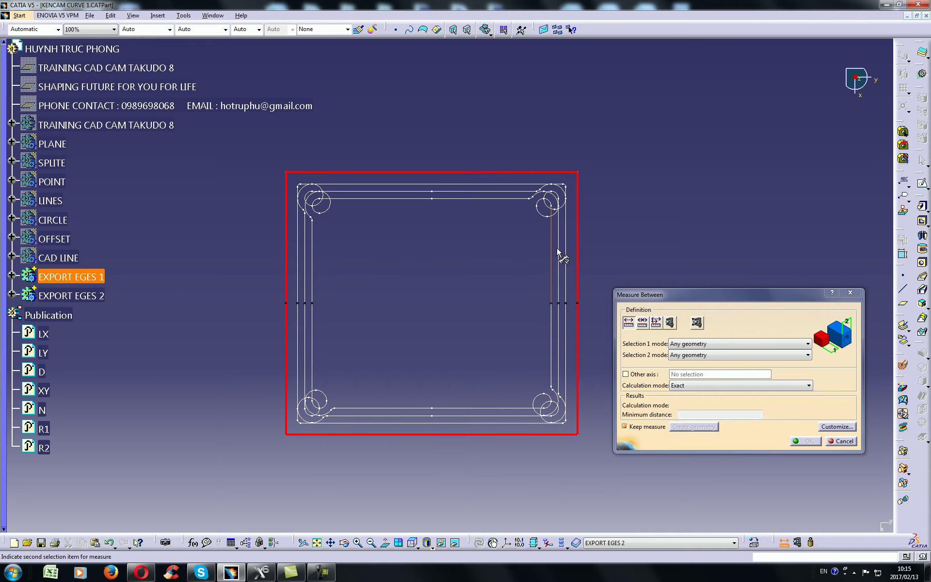
pyautogui.click(558, 250)
pyautogui.moveTo(591, 311); pyautogui.dragTo(483, 310)
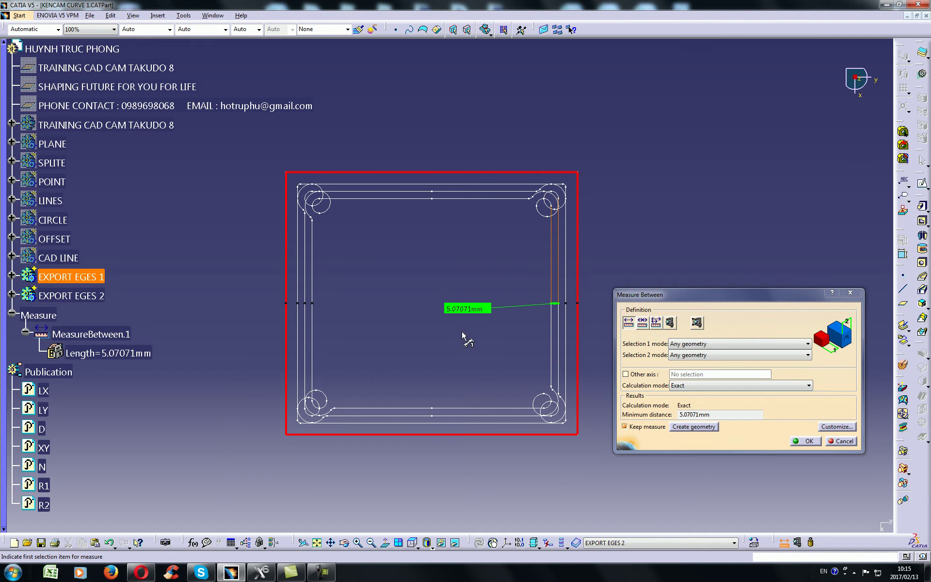
pyautogui.click(841, 441)
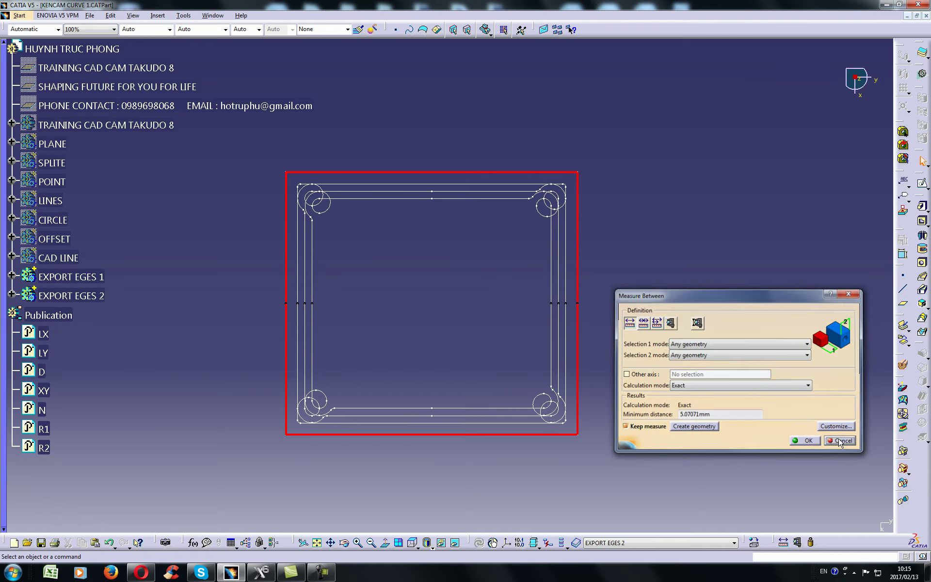
# - Increase the published LX and LY parameters to enlarge the red outline in both directions
pyautogui.scroll(-2, 107, 339)
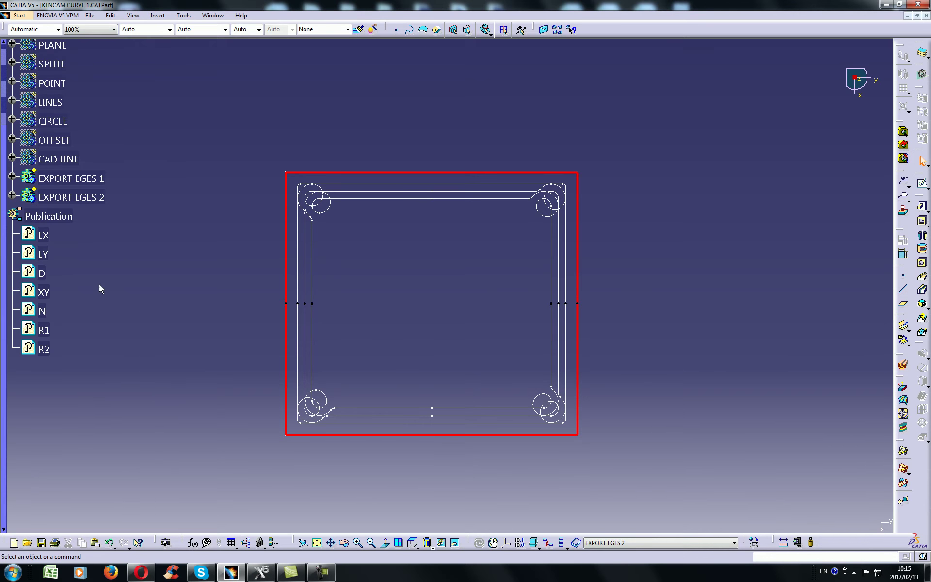
pyautogui.doubleClick(44, 234)
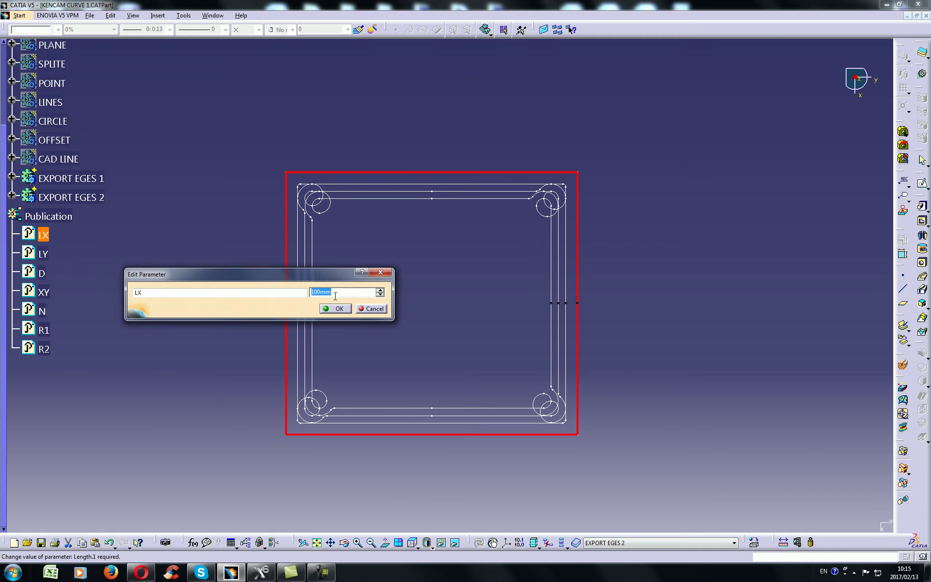
pyautogui.press('Return')
pyautogui.moveTo(194, 223)
pyautogui.mouseDown(button='middle')
pyautogui.moveTo(233, 276)
pyautogui.moveTo(151, 288)
pyautogui.mouseUp(button='middle')
pyautogui.doubleClick(44, 253)
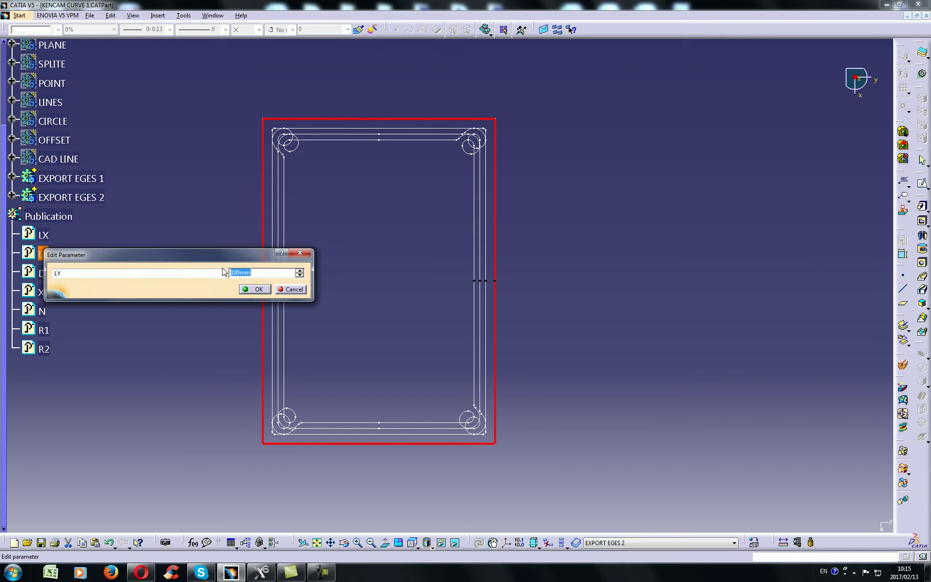
pyautogui.press('Return')
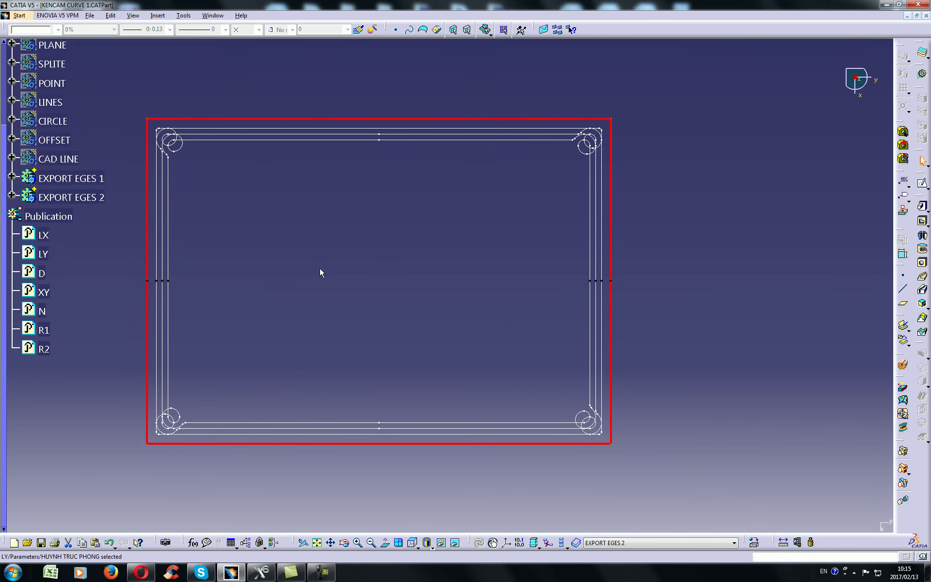
# - Set the published D parameter to 20
pyautogui.moveTo(380, 275); pyautogui.dragTo(383, 303, button='middle')
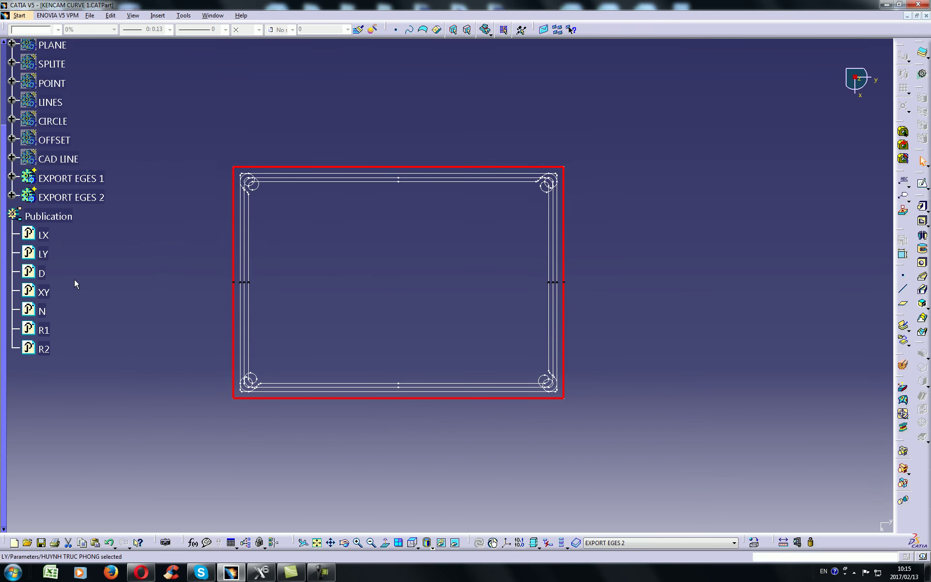
pyautogui.doubleClick(41, 273)
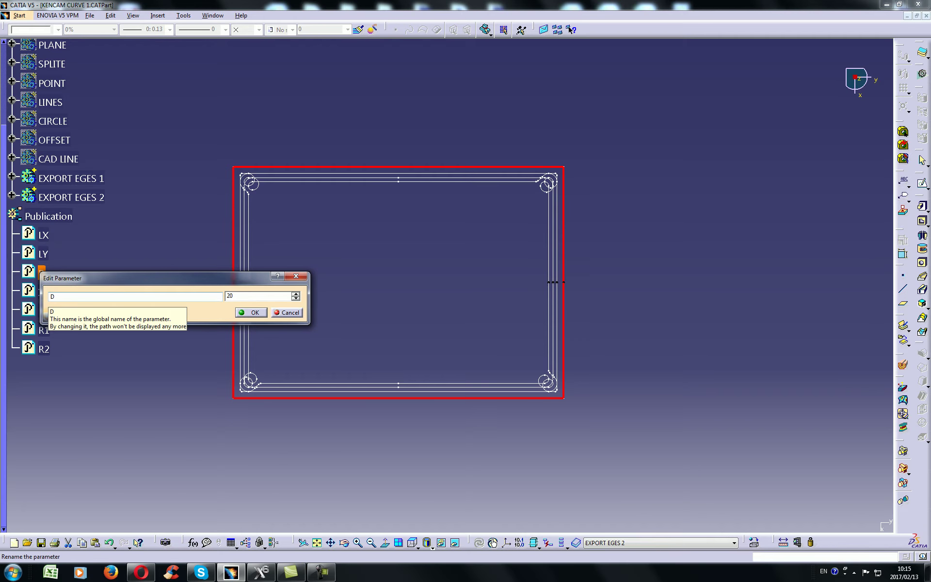
pyautogui.write('20')
pyautogui.click(253, 313)
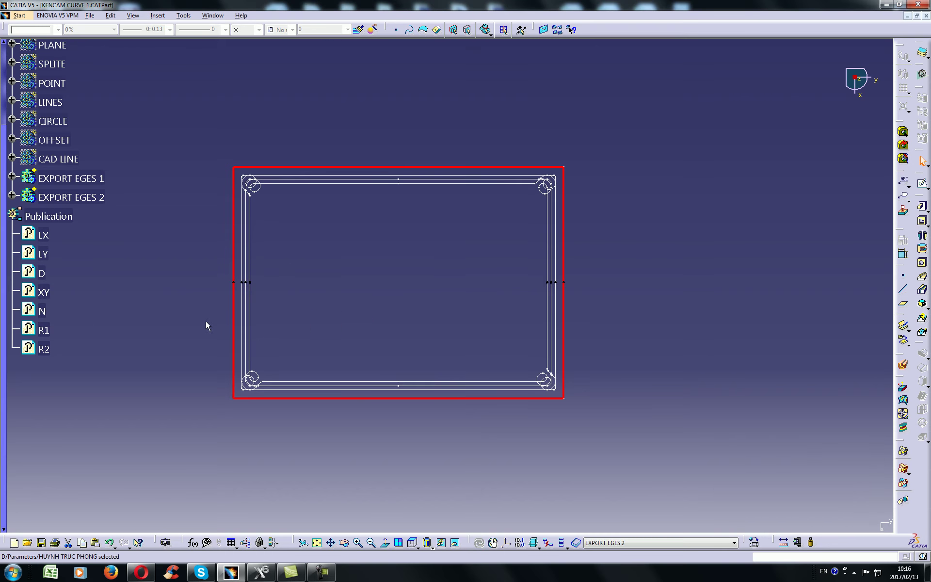
# - Increase the XY parameter to widen the contour spacing, and raise the N parameter to produce five inner offset contours
pyautogui.doubleClick(44, 292)
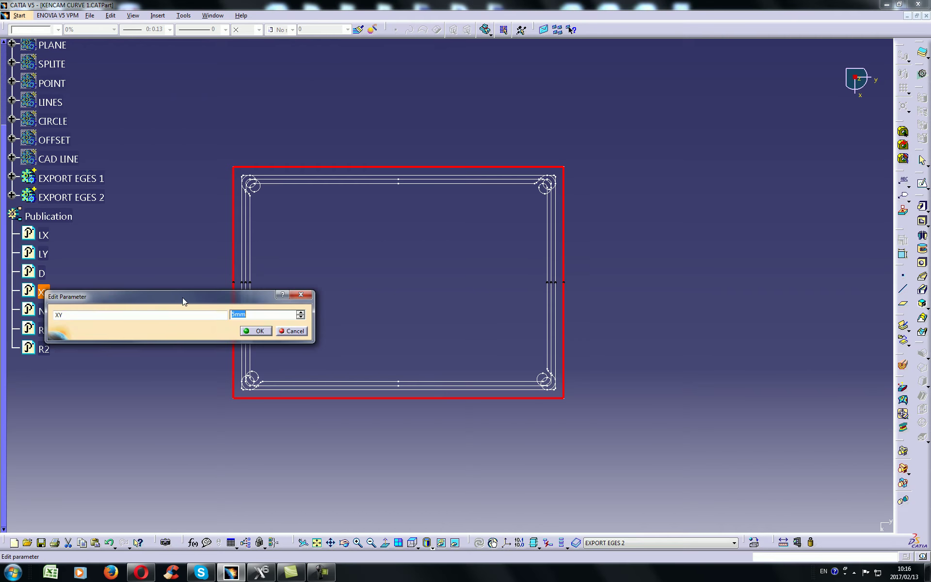
pyautogui.moveTo(184, 301); pyautogui.dragTo(206, 293)
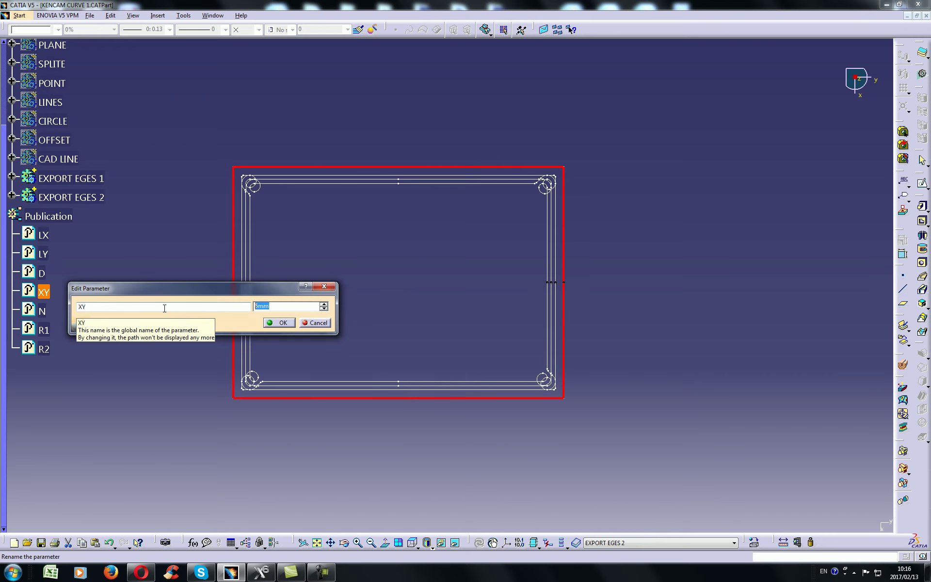
pyautogui.press('Return')
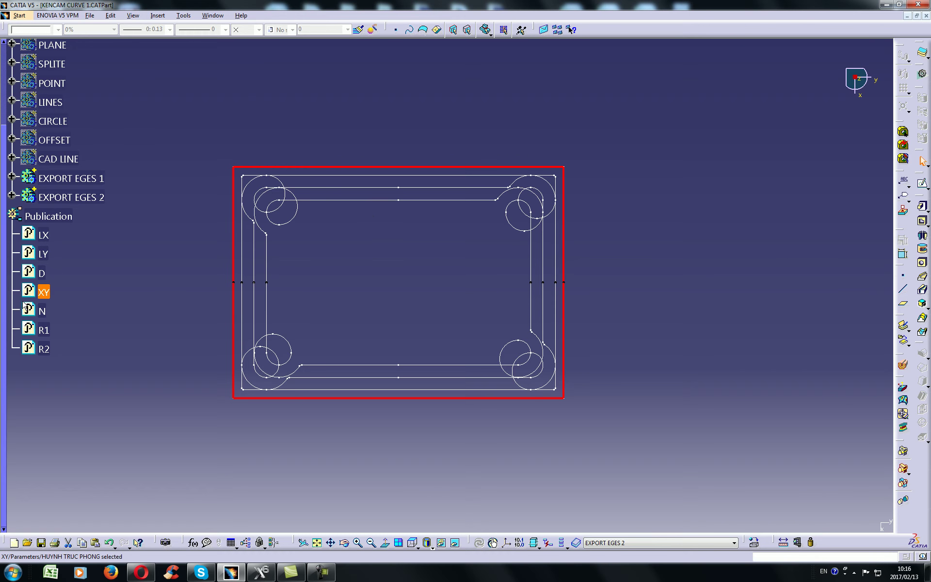
pyautogui.doubleClick(44, 312)
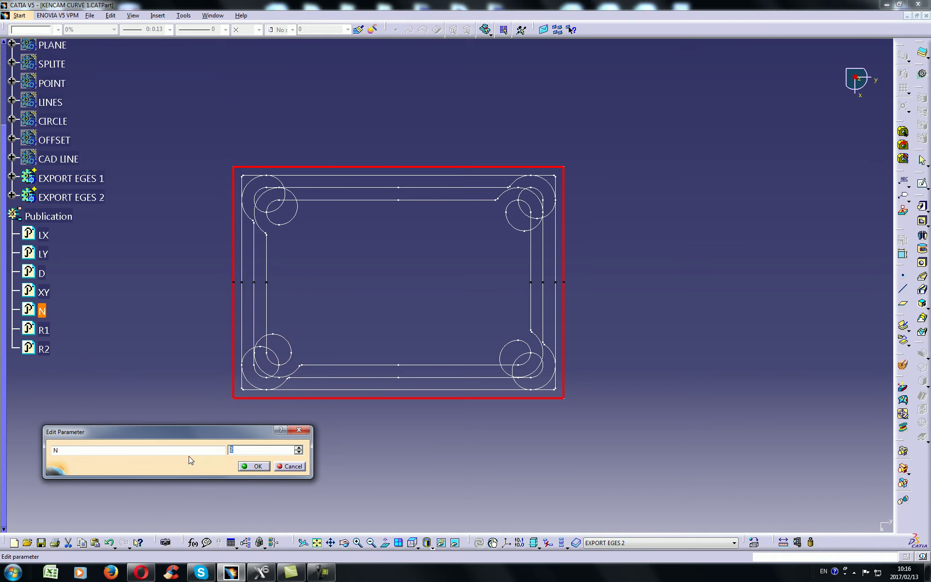
pyautogui.press('Return')
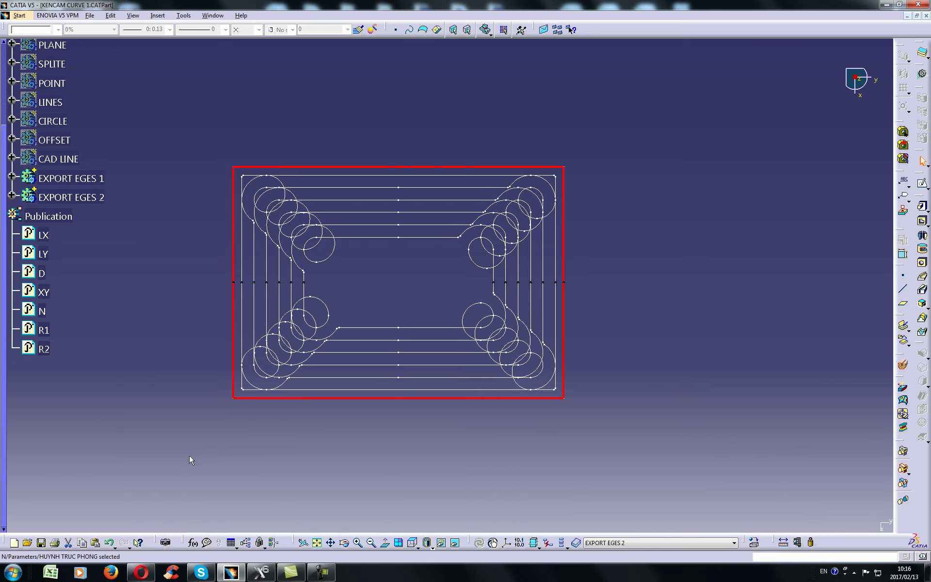
# - Increase the R2 parameter to enlarge the small fillets joining the corner loops to the vertical lines
pyautogui.moveTo(136, 294); pyautogui.dragTo(429, 331, button='middle')
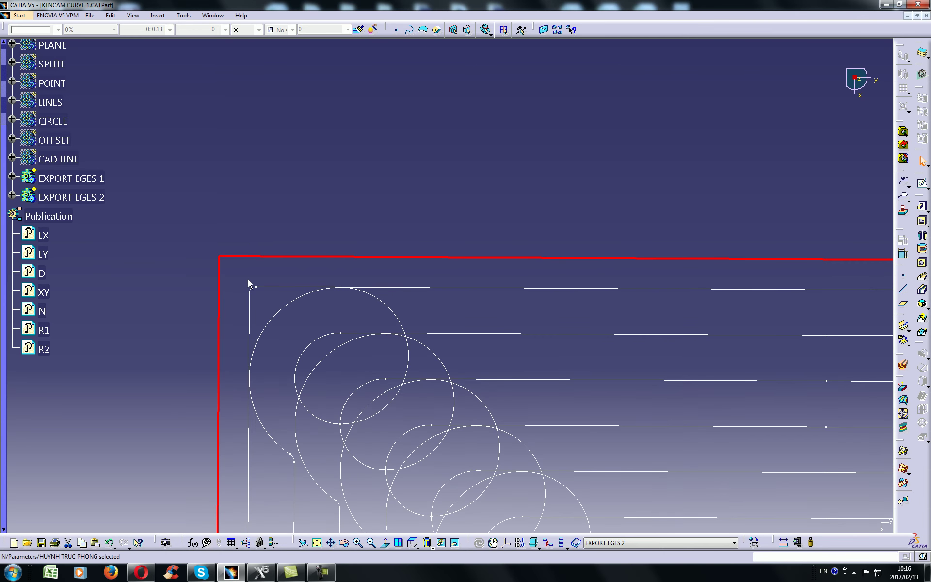
pyautogui.moveTo(270, 322)
pyautogui.mouseDown(button='middle')
pyautogui.moveTo(264, 270)
pyautogui.moveTo(270, 318)
pyautogui.mouseUp(button='middle')
pyautogui.moveTo(279, 408); pyautogui.dragTo(199, 289, button='middle')
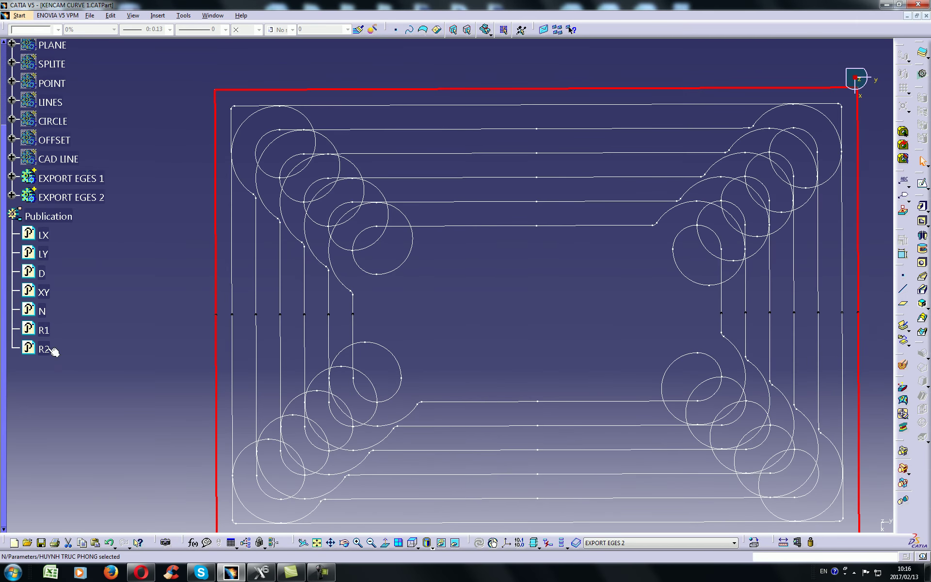
pyautogui.moveTo(259, 219); pyautogui.dragTo(395, 406, button='middle')
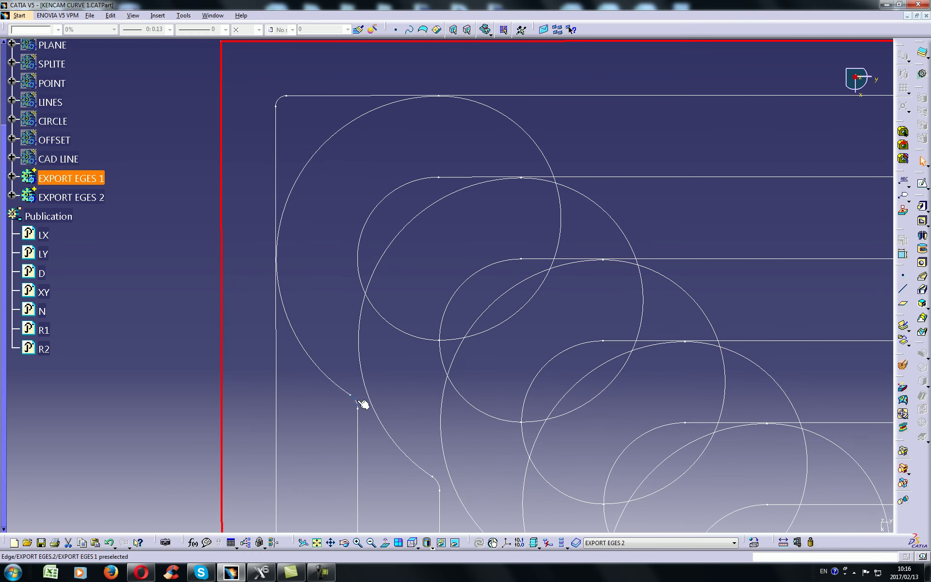
pyautogui.doubleClick(42, 349)
pyautogui.moveTo(115, 353); pyautogui.dragTo(33, 396)
pyautogui.press('Return')
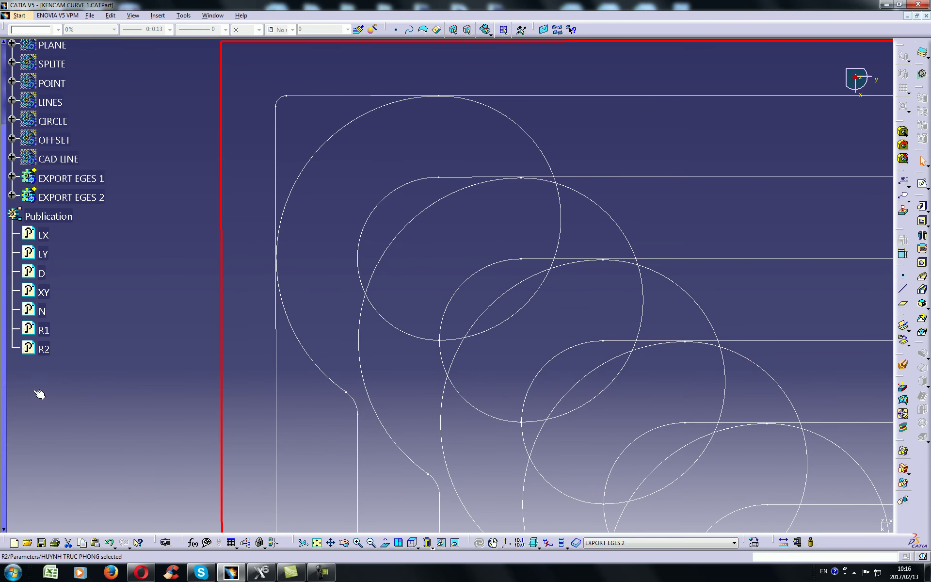
# - Set the published R2 parameter to 10 mm and measure the radius of the fillet joining the outer corner loop to the vertical line
pyautogui.doubleClick(44, 348)
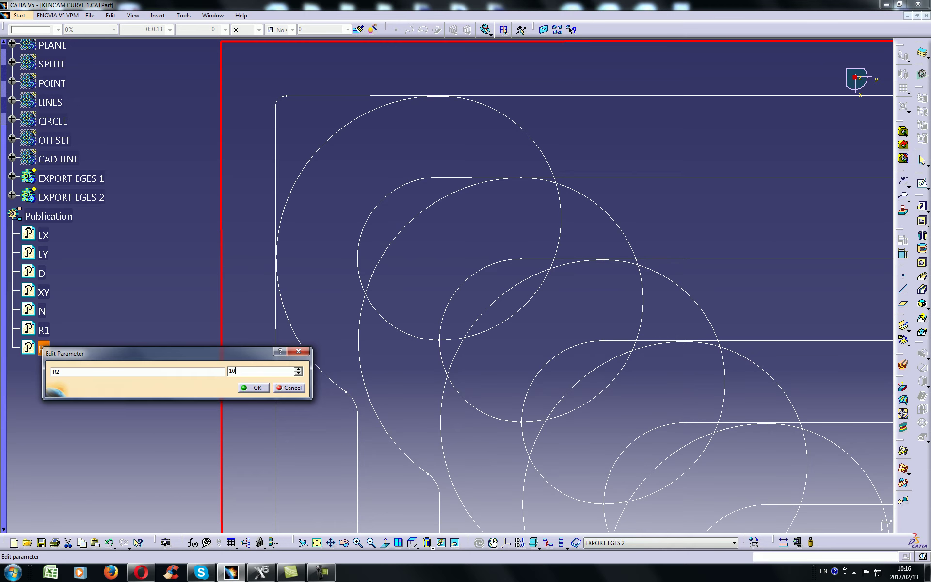
pyautogui.press('Return')
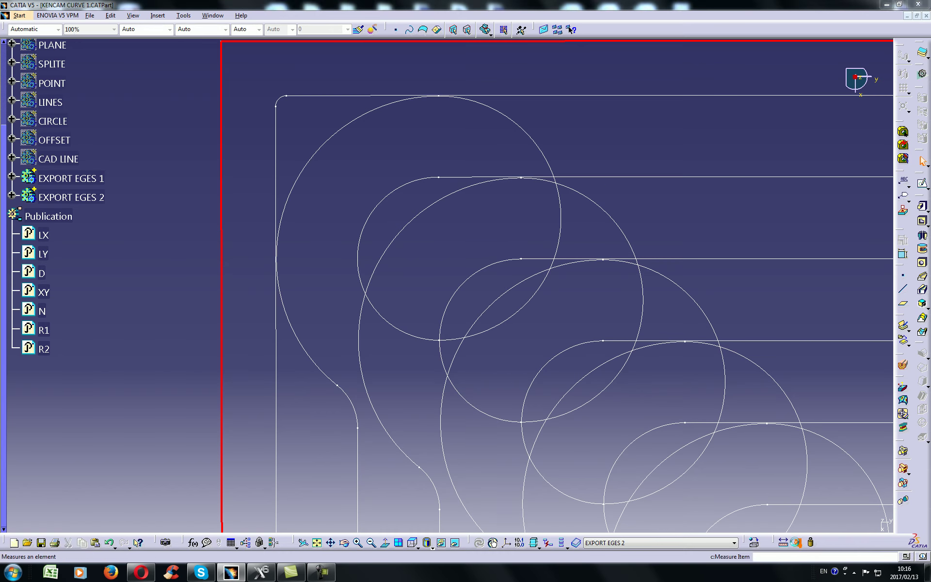
pyautogui.click(354, 402)
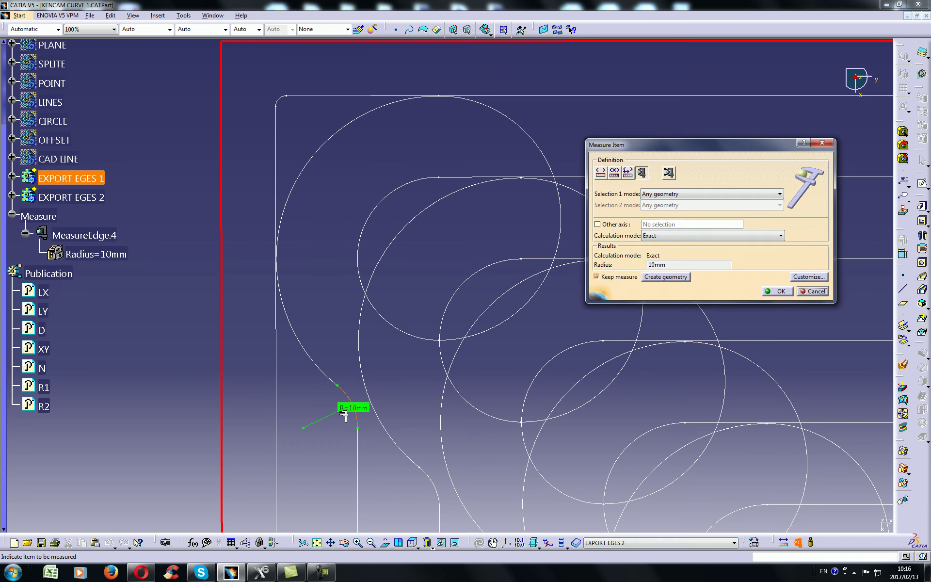
pyautogui.moveTo(365, 402); pyautogui.dragTo(417, 361)
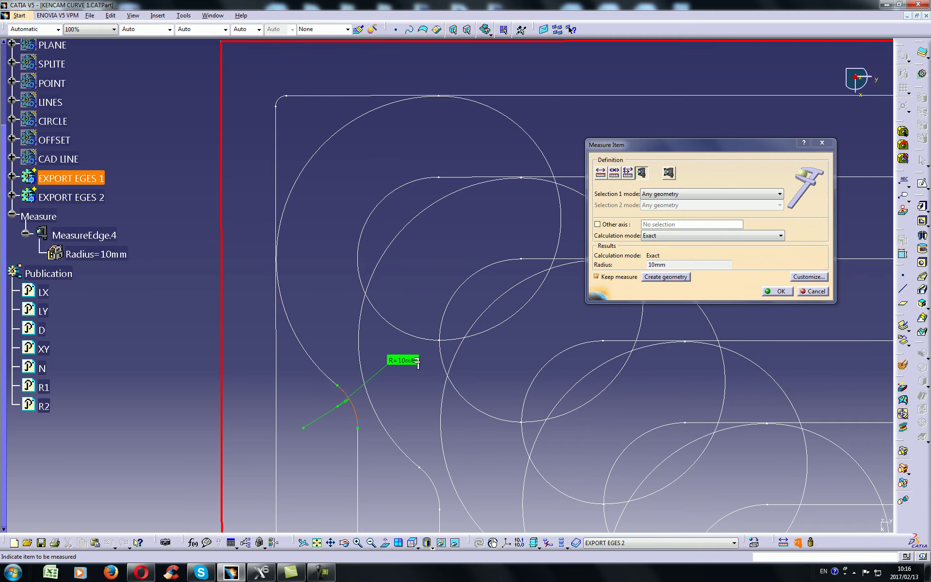
pyautogui.press('Escape')
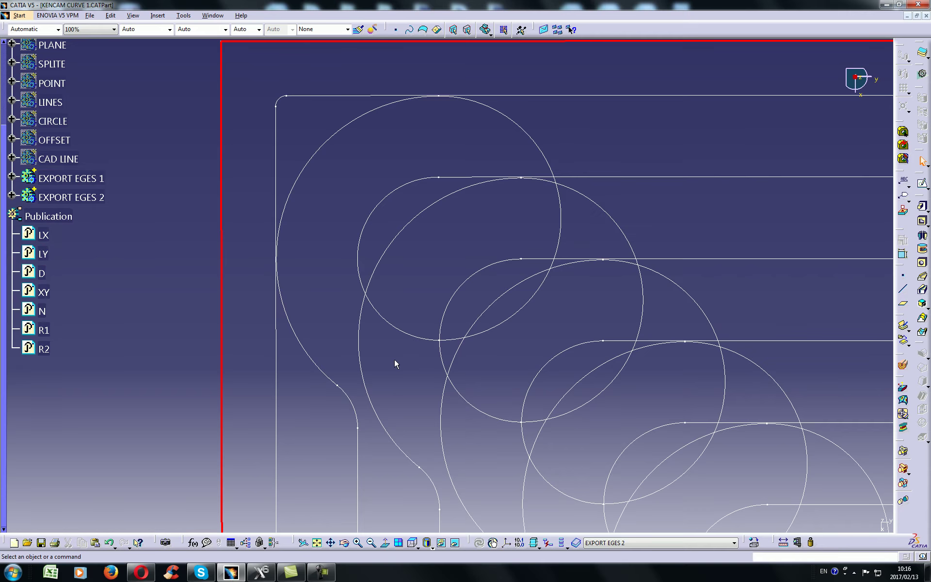
# - Set the published R1 parameter to 5 mm and measure the radius of the outermost contour's corner fillet
pyautogui.doubleClick(49, 332)
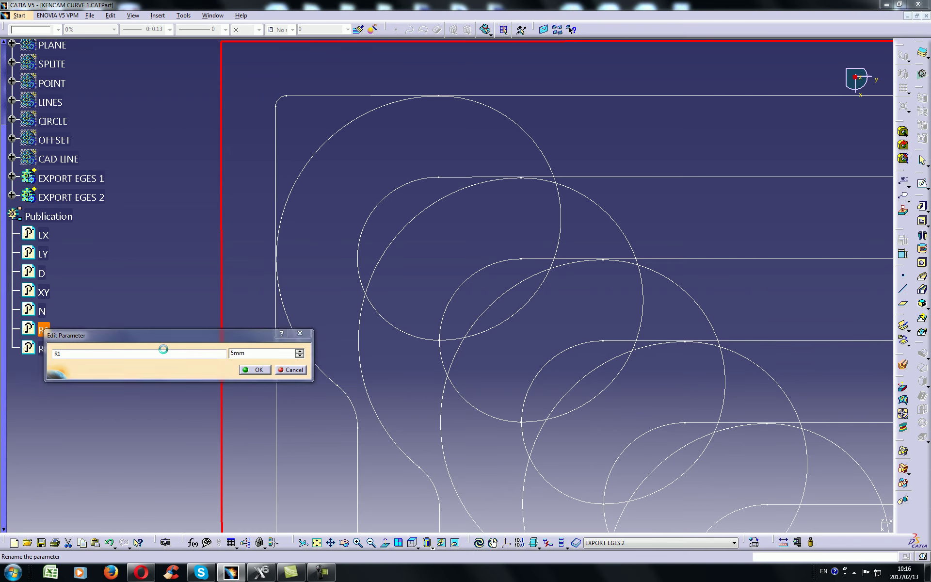
pyautogui.press('Escape')
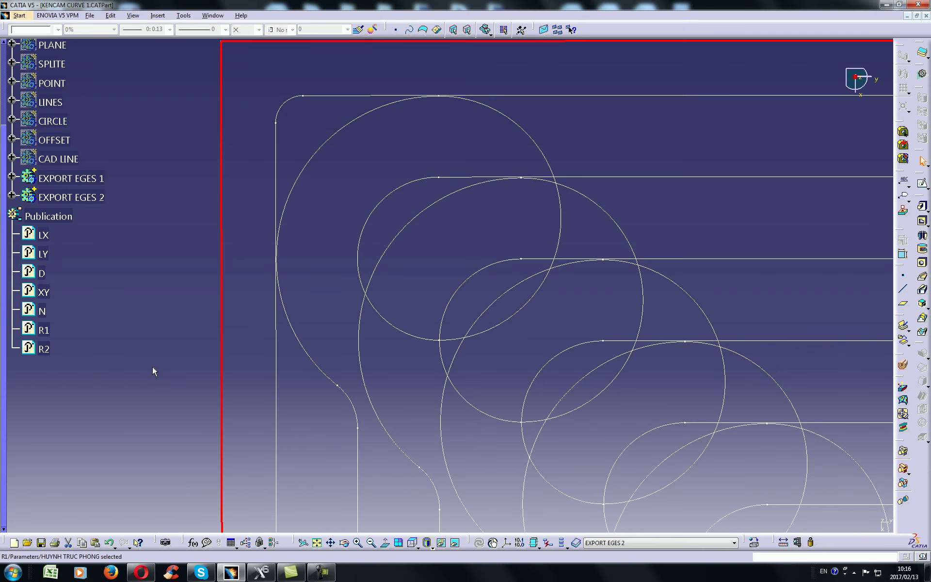
pyautogui.click(797, 542)
pyautogui.click(286, 100)
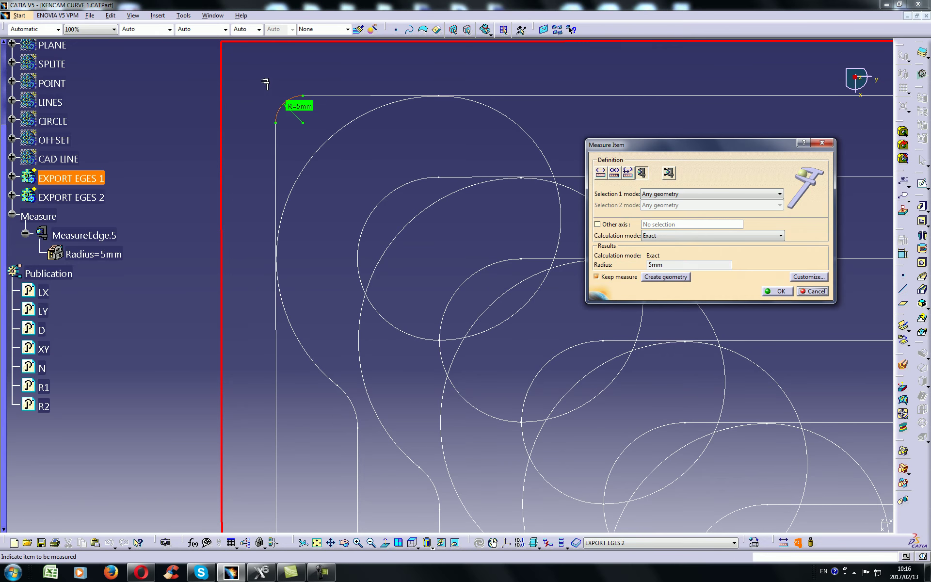
pyautogui.press('Escape')
# - Review the published D parameter and measure the gap between the outermost contour's vertical line and the red outline
pyautogui.keyDown('ctrl'); pyautogui.moveTo(326, 150); pyautogui.dragTo(148, 347, button='middle'); pyautogui.keyUp('ctrl')
pyautogui.doubleClick(41, 273)
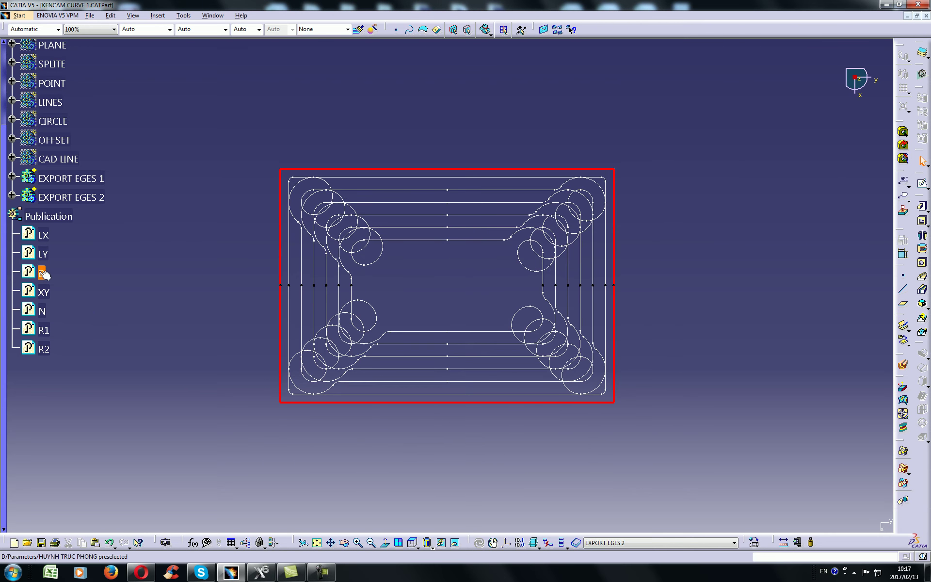
pyautogui.moveTo(167, 279); pyautogui.dragTo(120, 321)
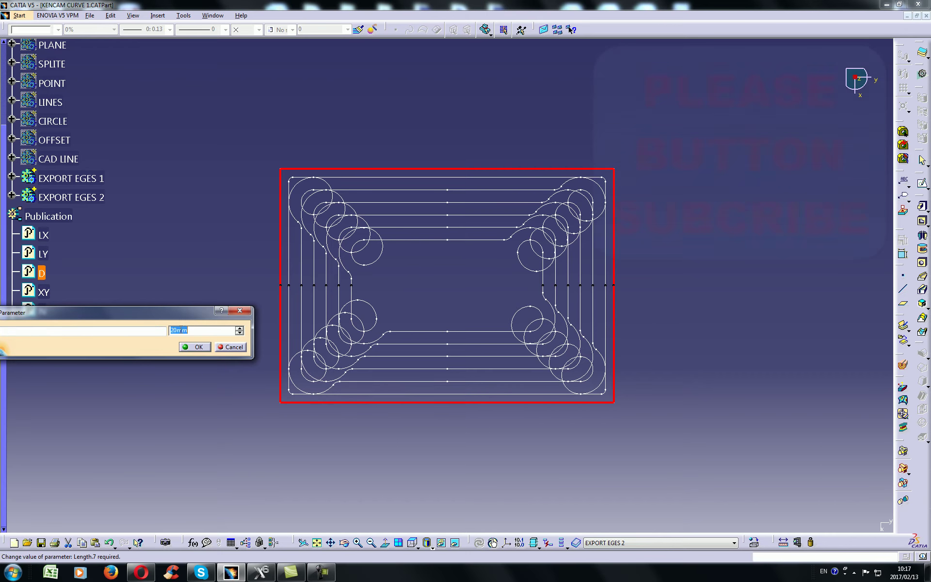
pyautogui.press('Return')
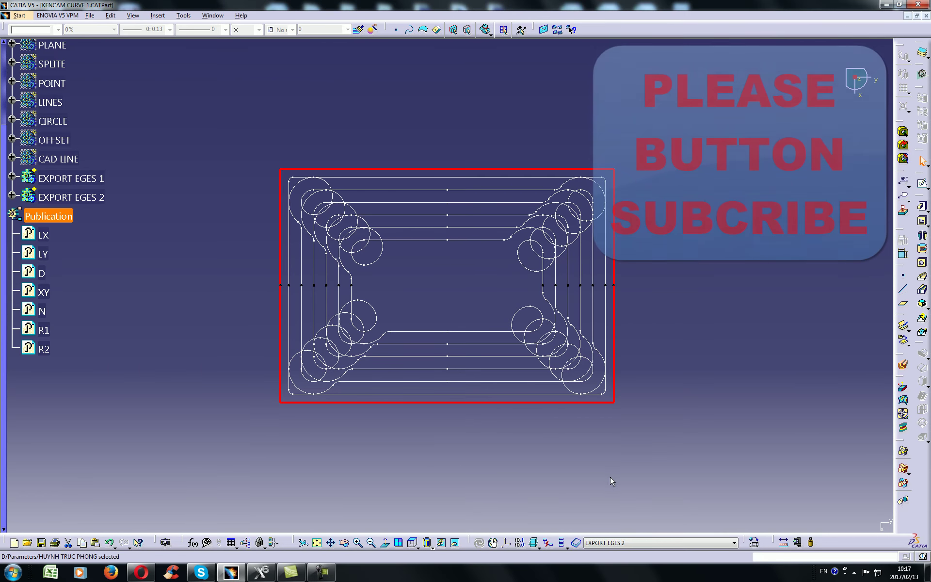
pyautogui.click(784, 542)
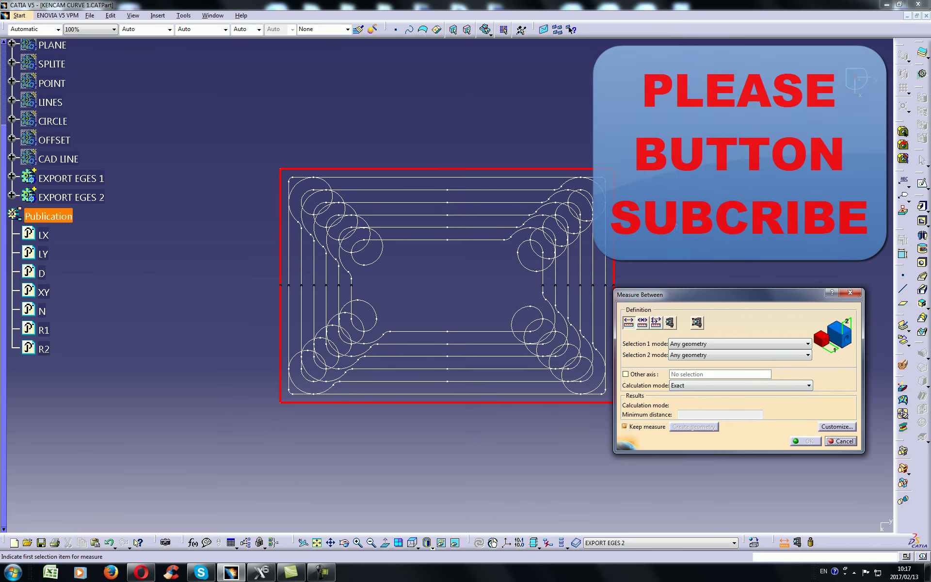
pyautogui.moveTo(669, 216); pyautogui.dragTo(554, 213, button='middle')
pyautogui.click(491, 248)
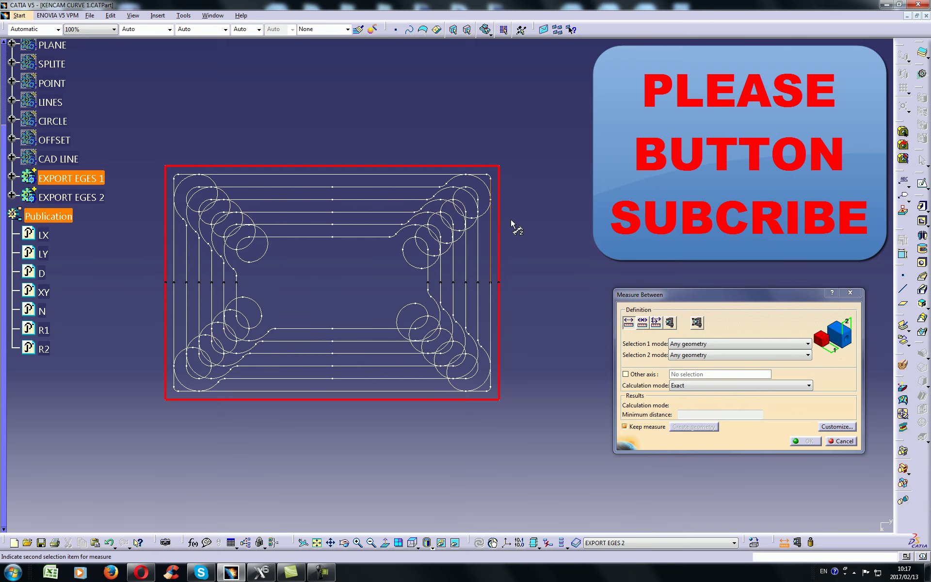
pyautogui.click(500, 237)
pyautogui.moveTo(504, 288); pyautogui.dragTo(590, 103)
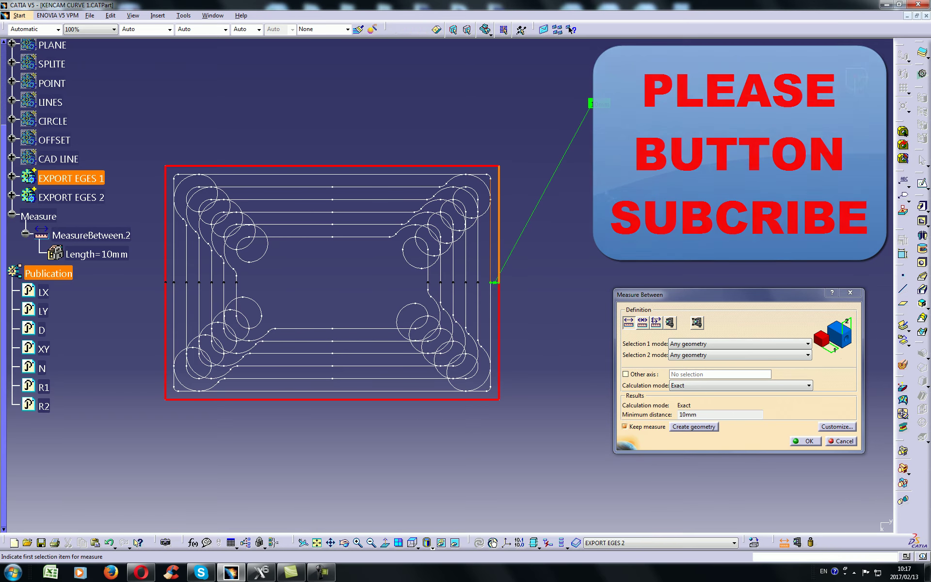
pyautogui.press('Escape')
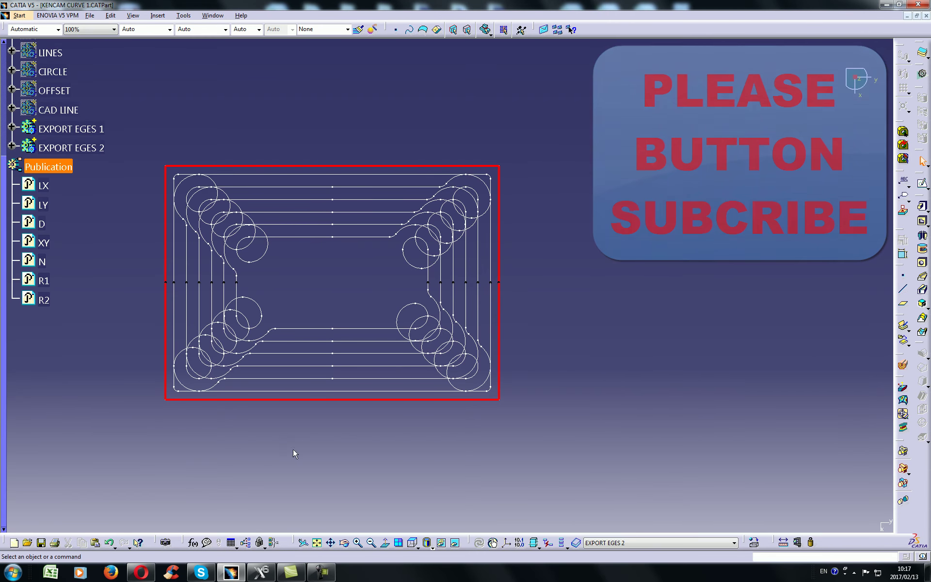
# - Review the published XY parameter and measure the spacing between the two outermost contours along their vertical lines
pyautogui.doubleClick(45, 243)
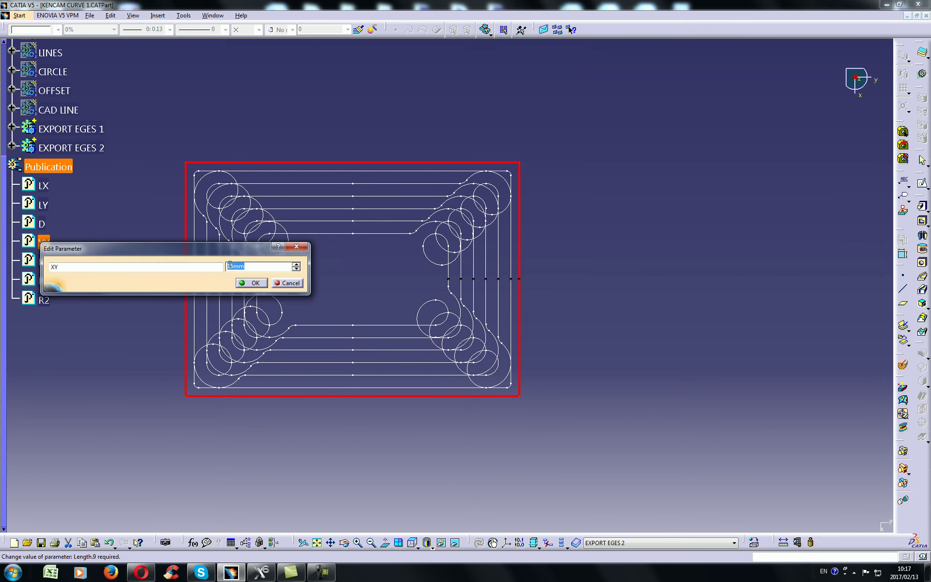
pyautogui.press('Return')
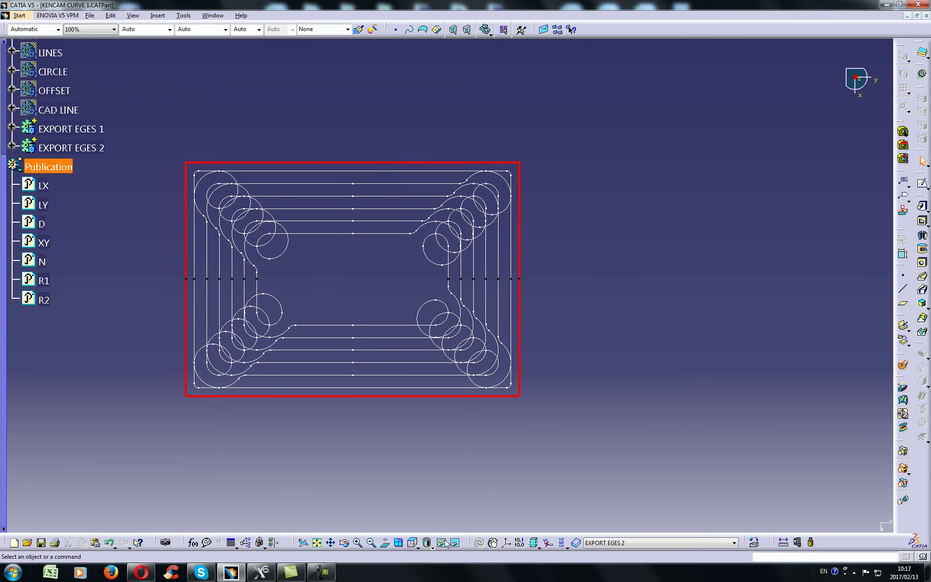
pyautogui.click(783, 542)
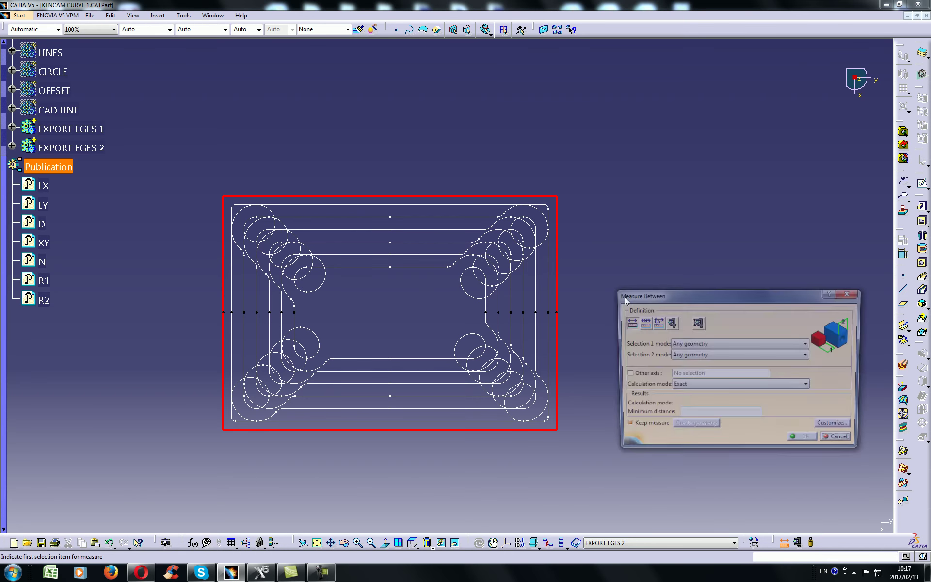
pyautogui.click(536, 275)
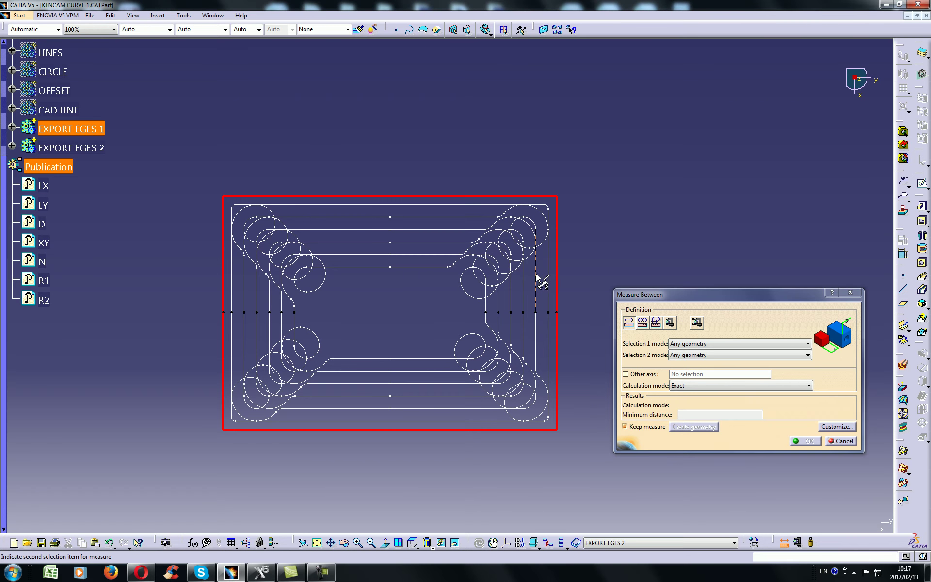
pyautogui.click(549, 270)
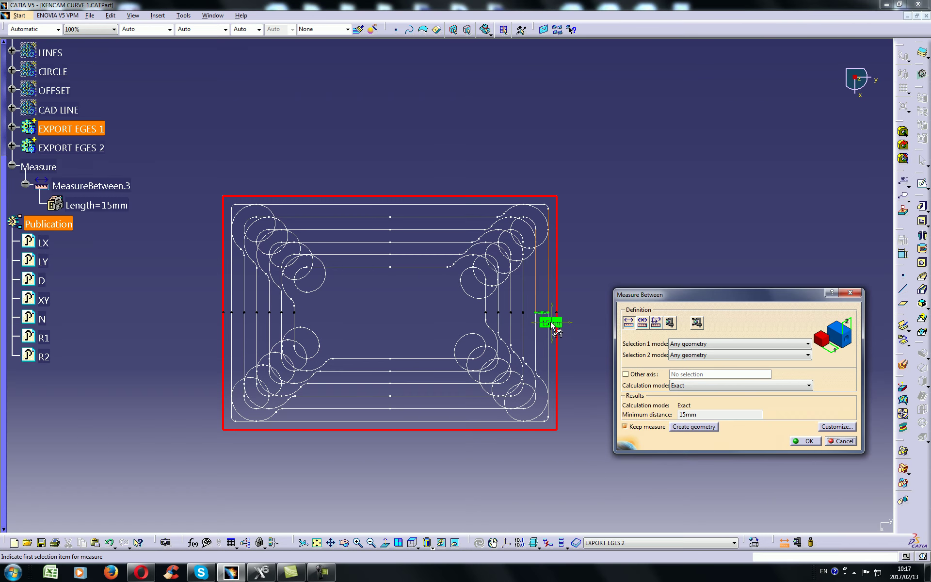
pyautogui.press('Escape')
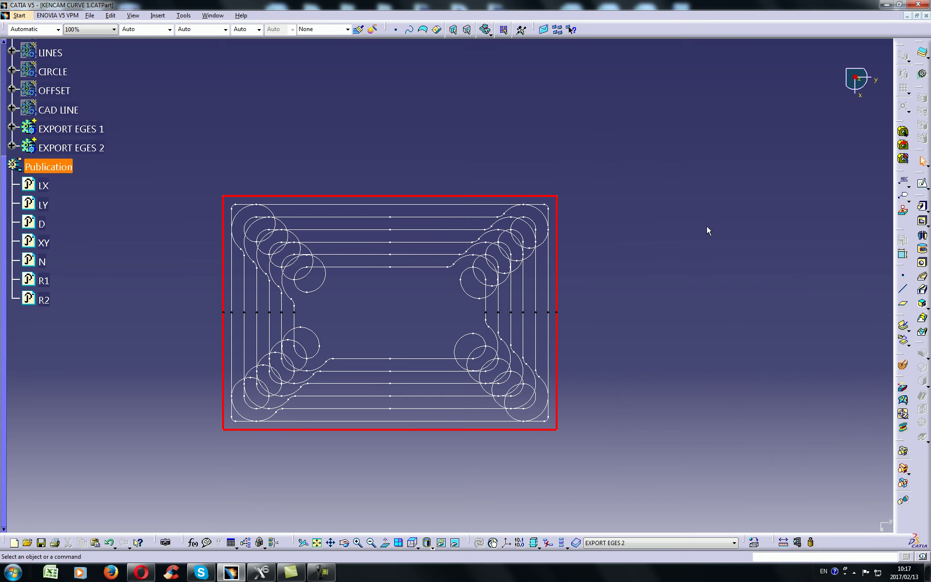
# - Measure the spacing between the two innermost contours along their upper horizontal lines
pyautogui.click(784, 542)
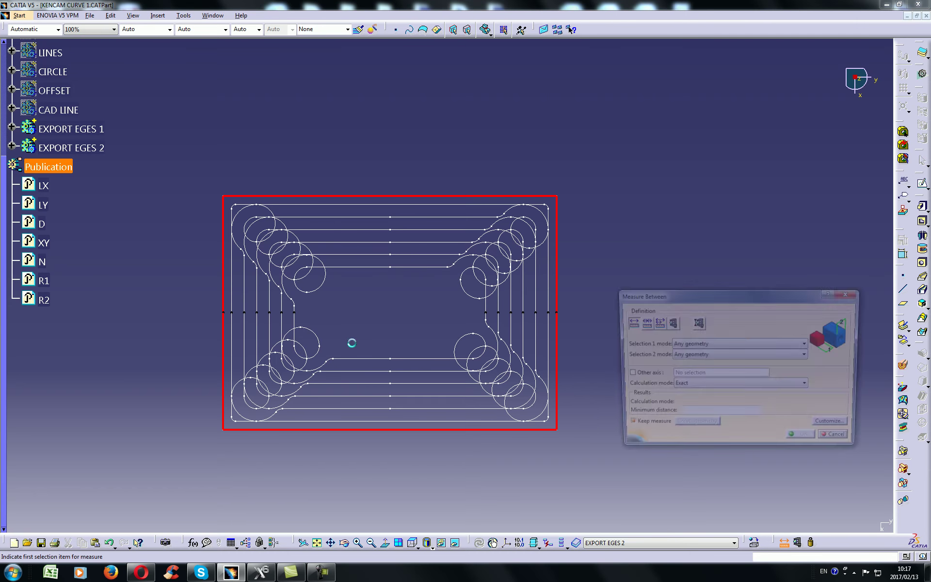
pyautogui.click(358, 267)
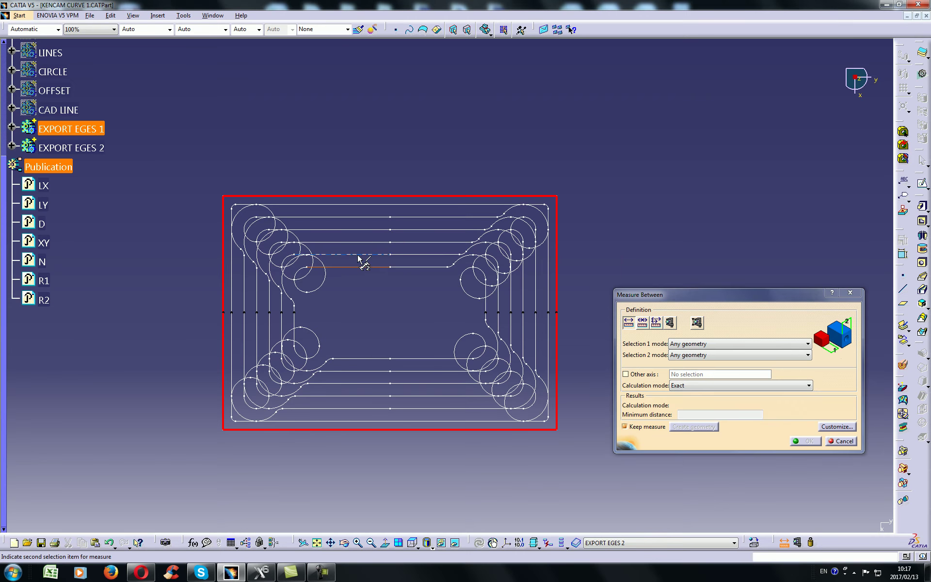
pyautogui.click(359, 255)
pyautogui.moveTo(410, 264); pyautogui.dragTo(367, 144)
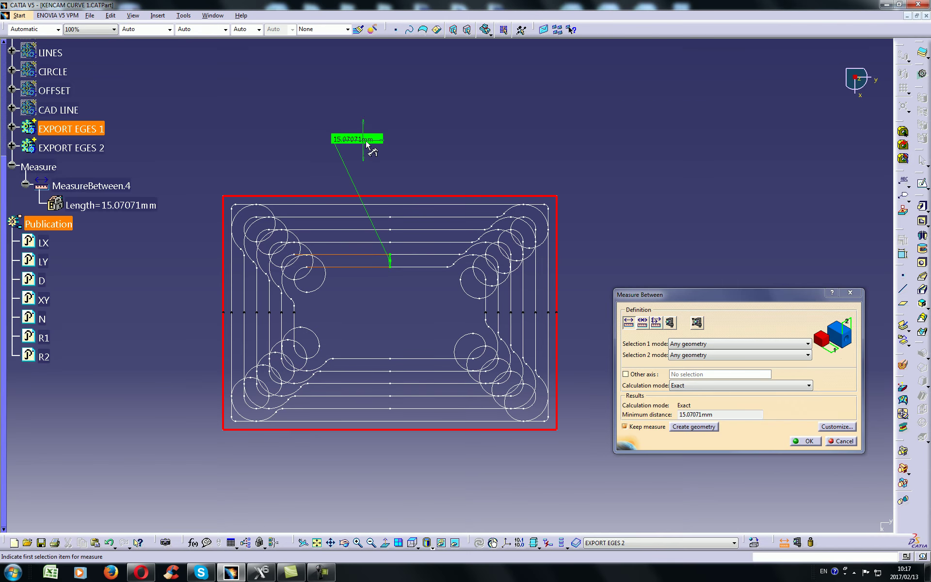
pyautogui.press('Escape')
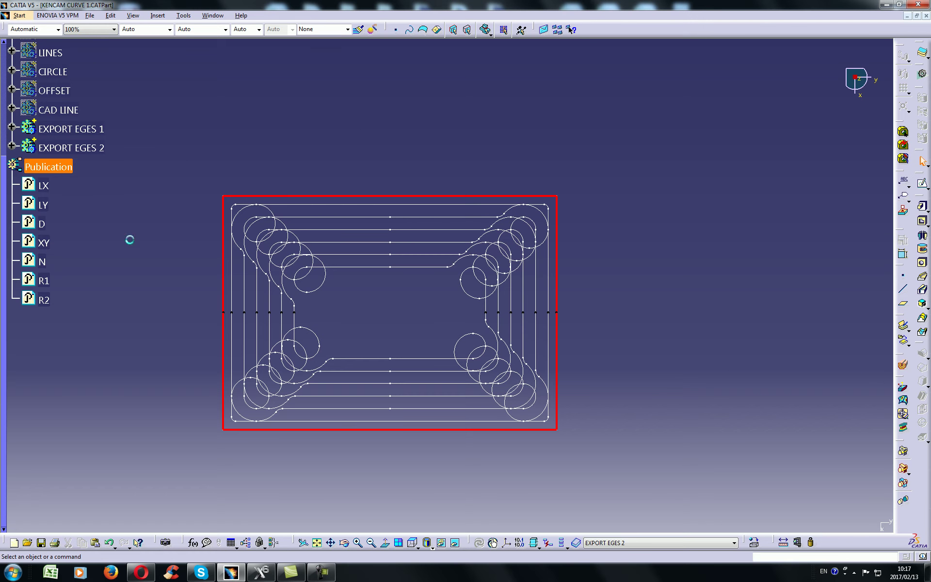
# - Set the published LX and LY parameters to 300 mm each to make the red outline square
pyautogui.click(43, 185)
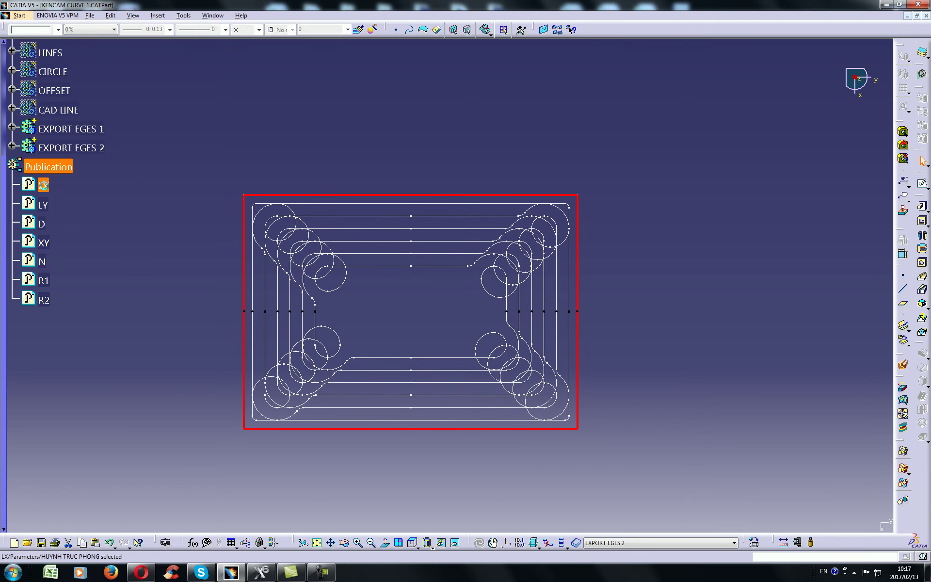
pyautogui.doubleClick(44, 185)
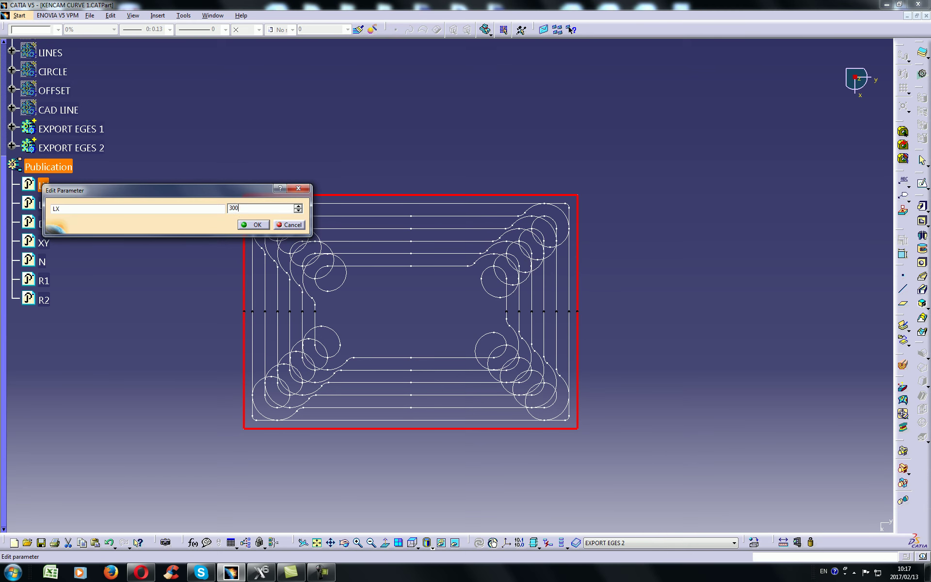
pyautogui.press('Return')
pyautogui.moveTo(248, 134); pyautogui.dragTo(228, 243, button='middle')
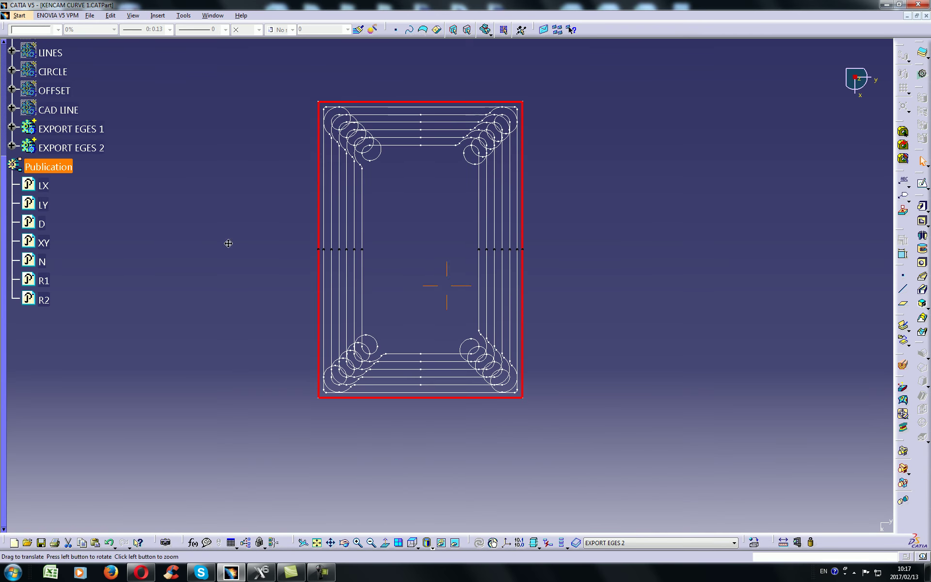
pyautogui.doubleClick(44, 204)
pyautogui.write('300')
pyautogui.press('Return')
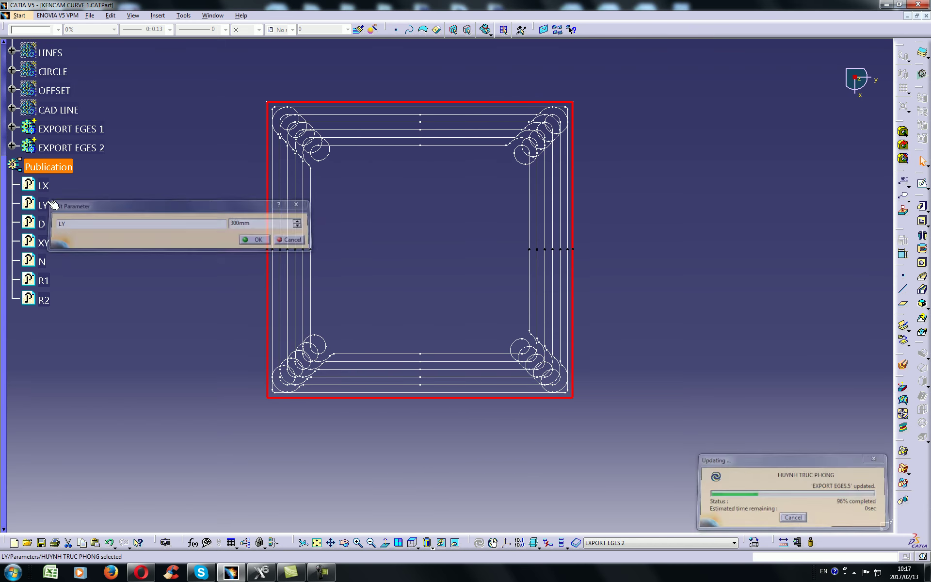
# - Set the published D parameter to 16 mm and the XY contour spacing to 8 mm
pyautogui.doubleClick(43, 224)
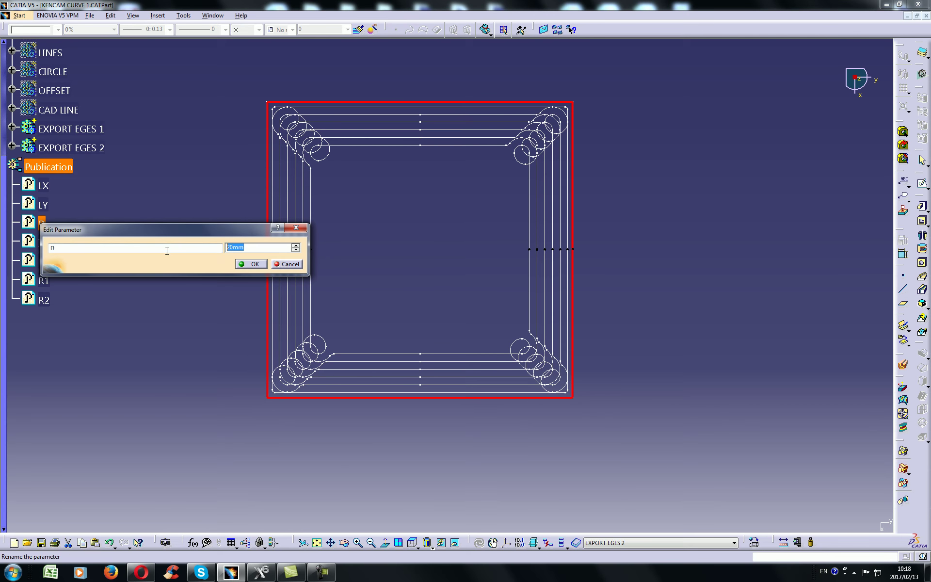
pyautogui.press('Return')
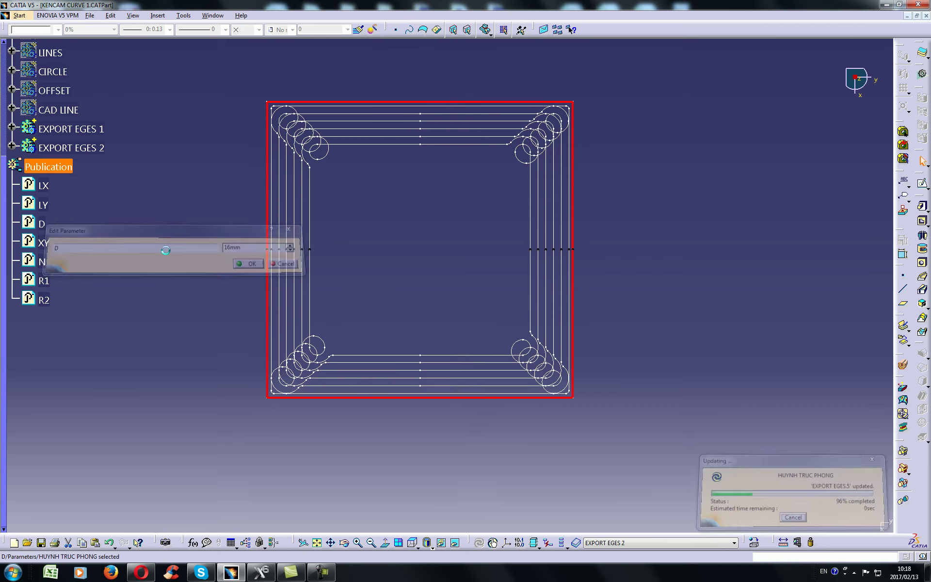
pyautogui.doubleClick(46, 243)
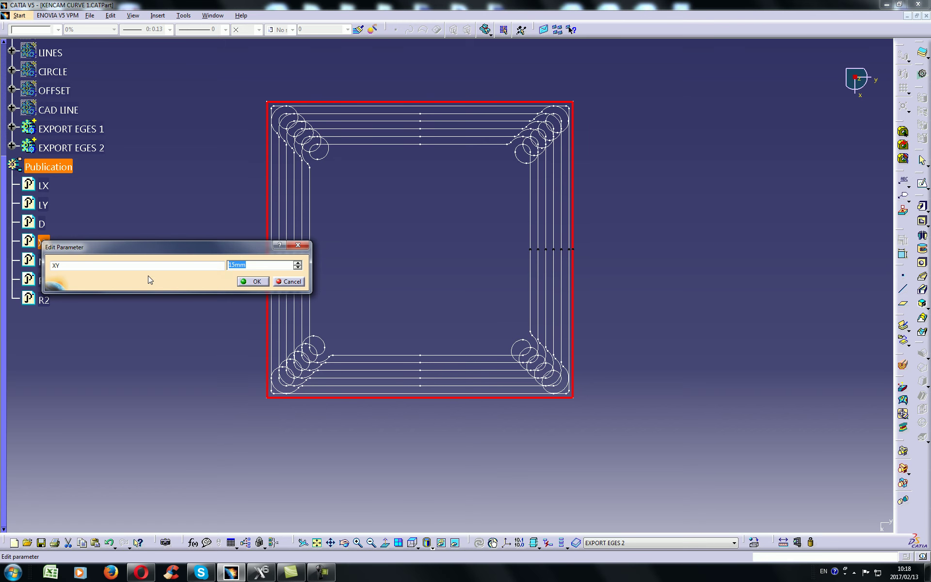
pyautogui.write('8')
pyautogui.press('Return')
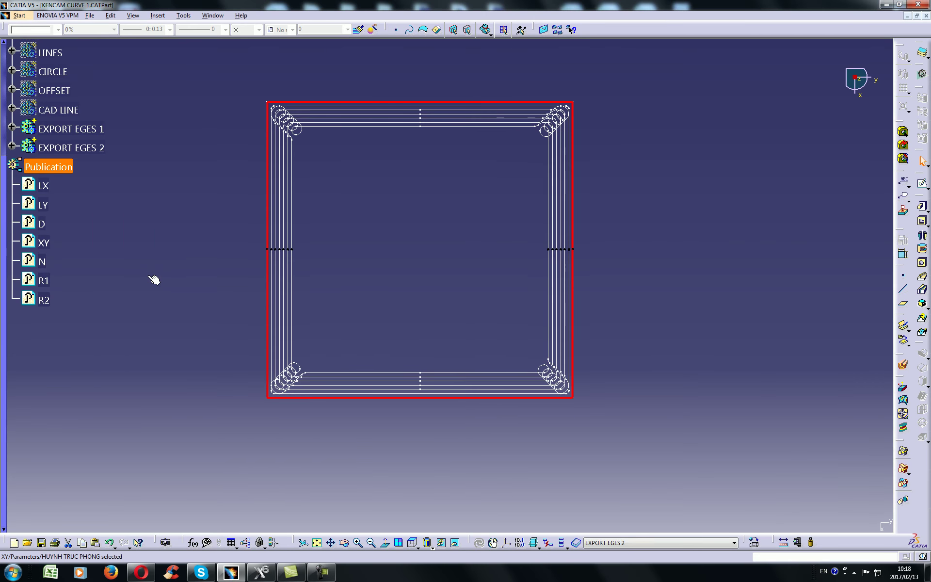
# - Set the published N parameter to 20 to fill the outline with more offset contours
pyautogui.doubleClick(44, 261)
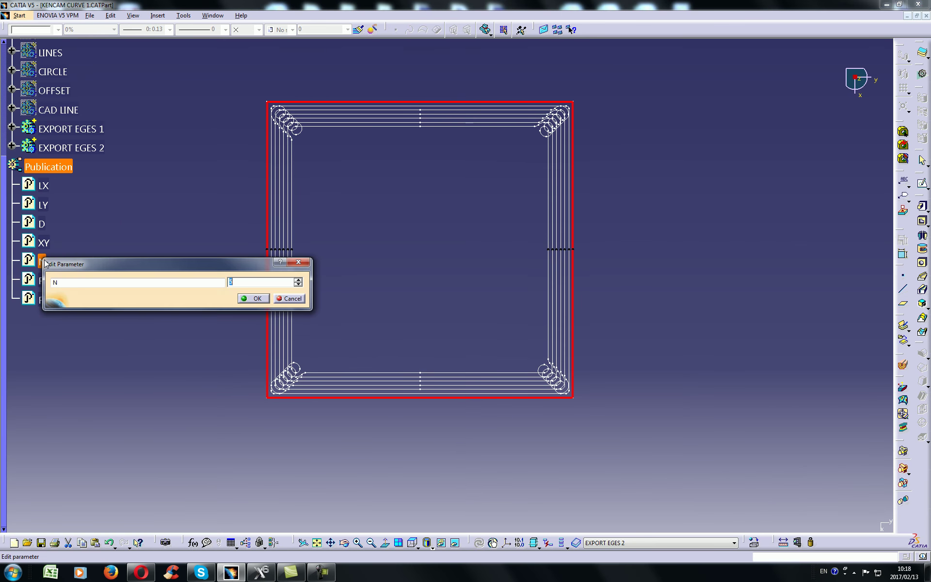
pyautogui.write('20')
pyautogui.press('Return')
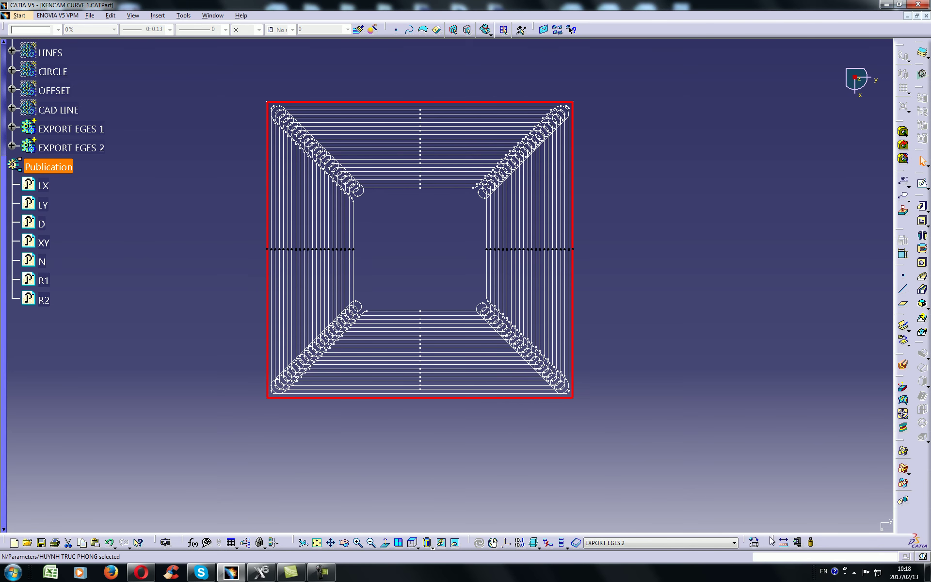
# - Measure the spacing between the two outermost offset contours along their right vertical lines, without keeping the measurement
pyautogui.click(787, 543)
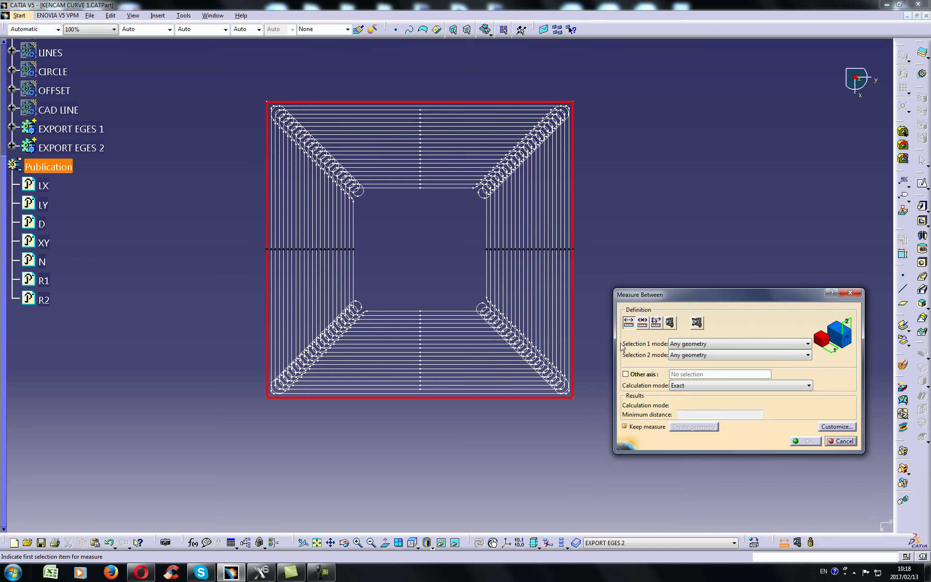
pyautogui.click(570, 268)
pyautogui.click(566, 273)
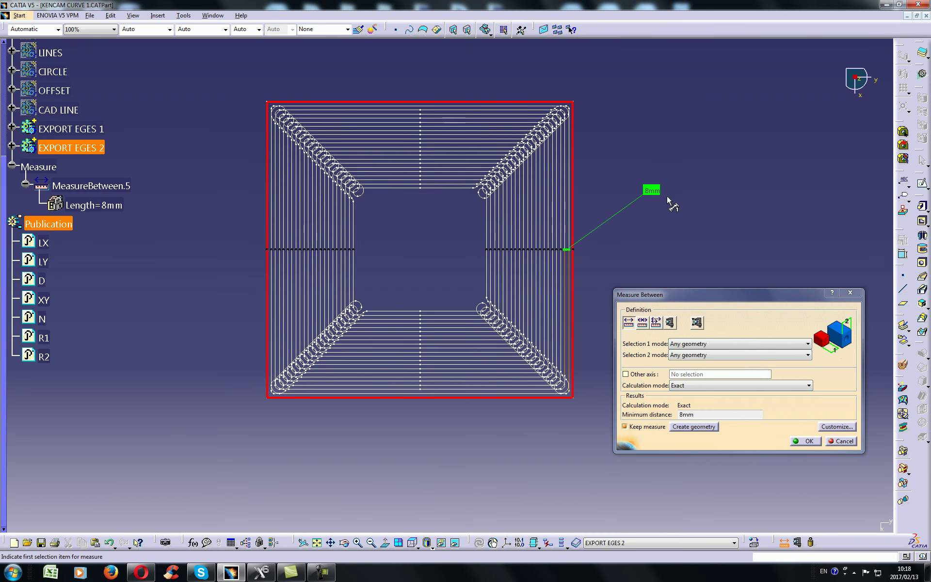
pyautogui.press('Escape')
# - Measure the distance between the outermost offset contour and the red outline along their right vertical sides, without keeping the measurement
pyautogui.click(784, 542)
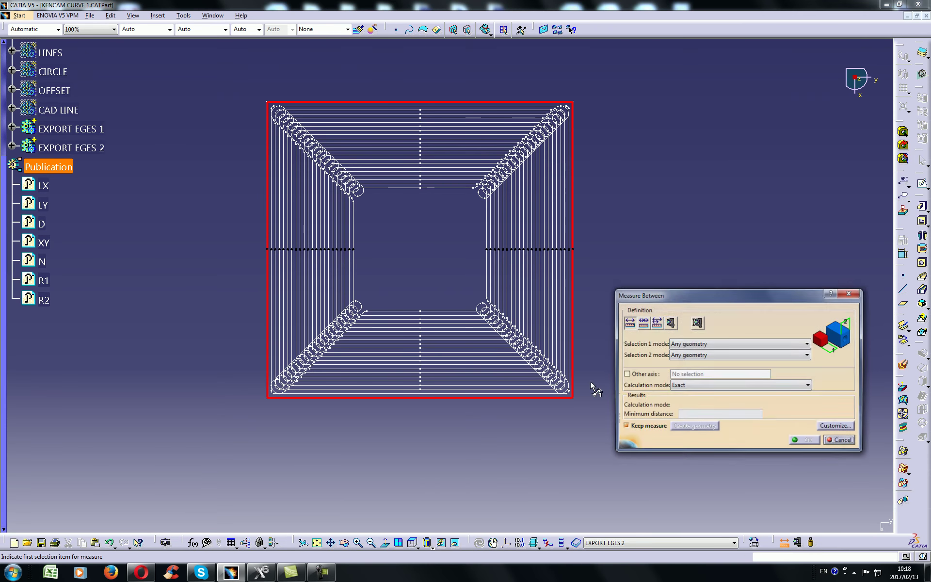
pyautogui.click(571, 344)
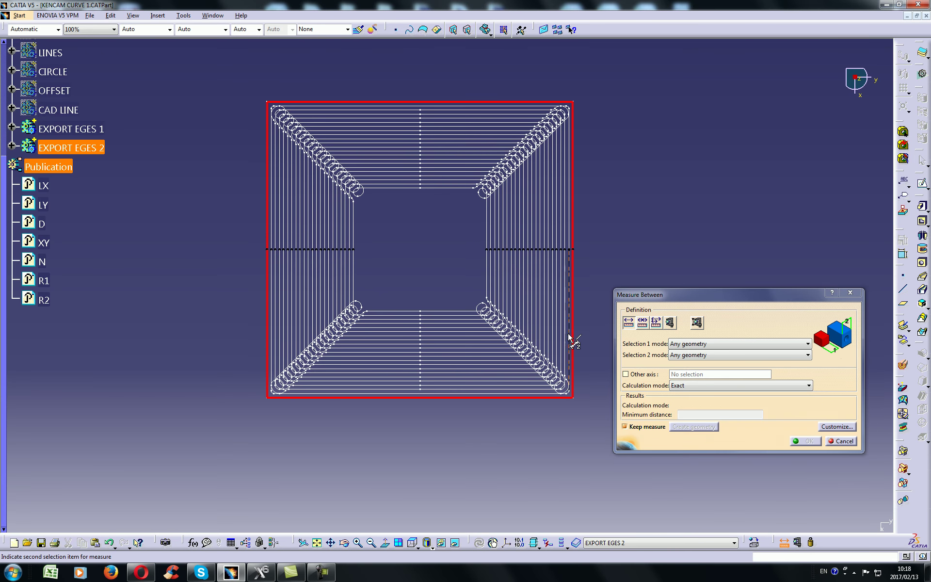
pyautogui.click(574, 301)
pyautogui.moveTo(584, 246); pyautogui.dragTo(653, 204)
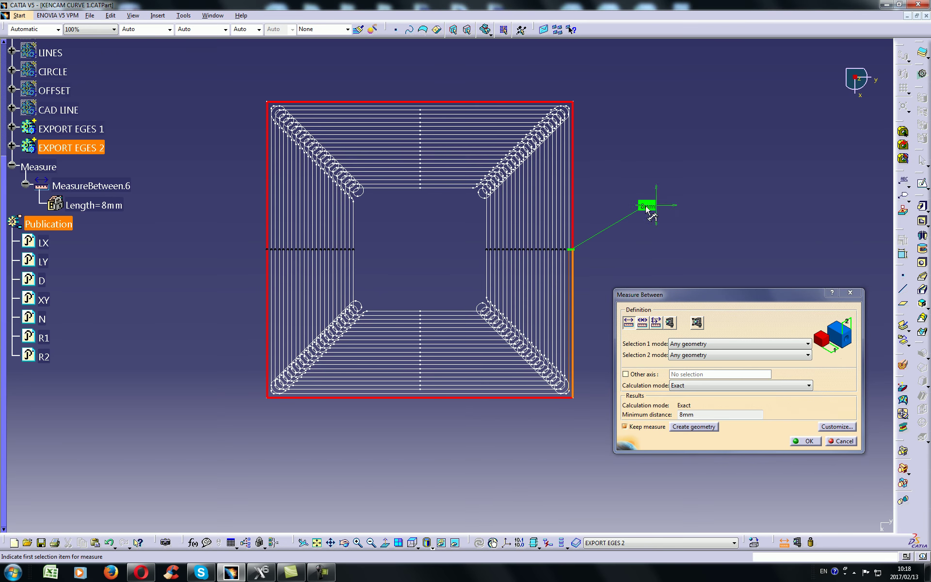
pyautogui.press('Escape')
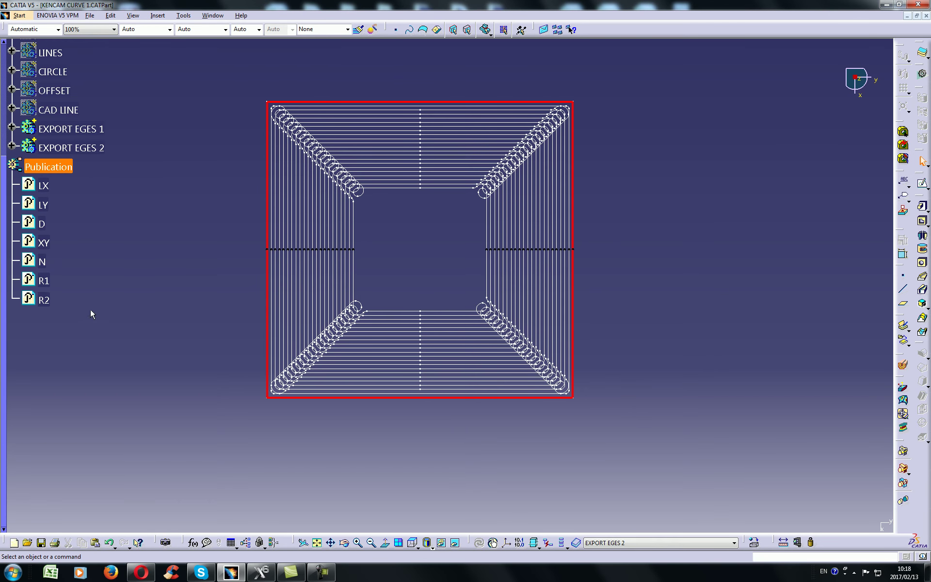
# - Check the published R1 value and set the published R2 parameter to 3 mm
pyautogui.doubleClick(44, 280)
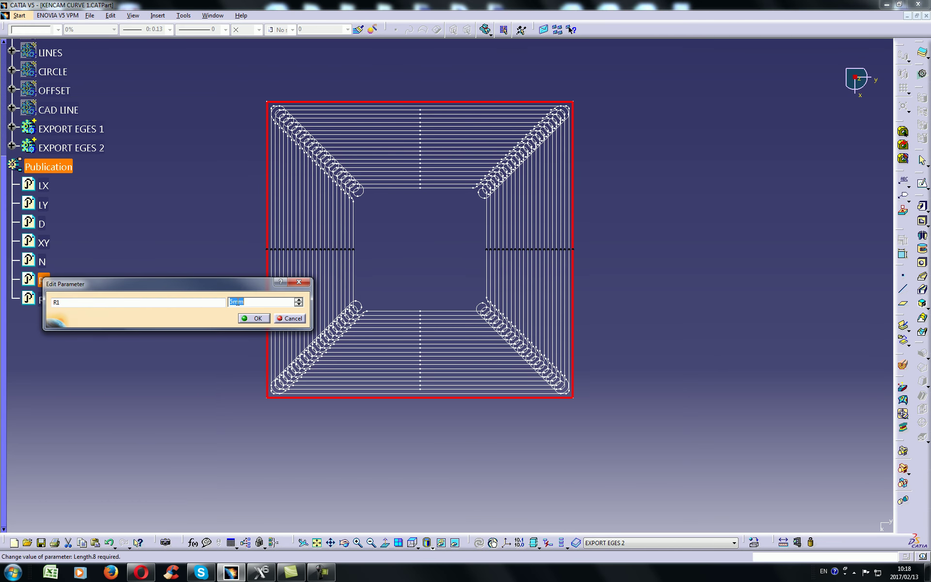
pyautogui.press('Return')
pyautogui.moveTo(270, 287); pyautogui.dragTo(524, 364, button='middle')
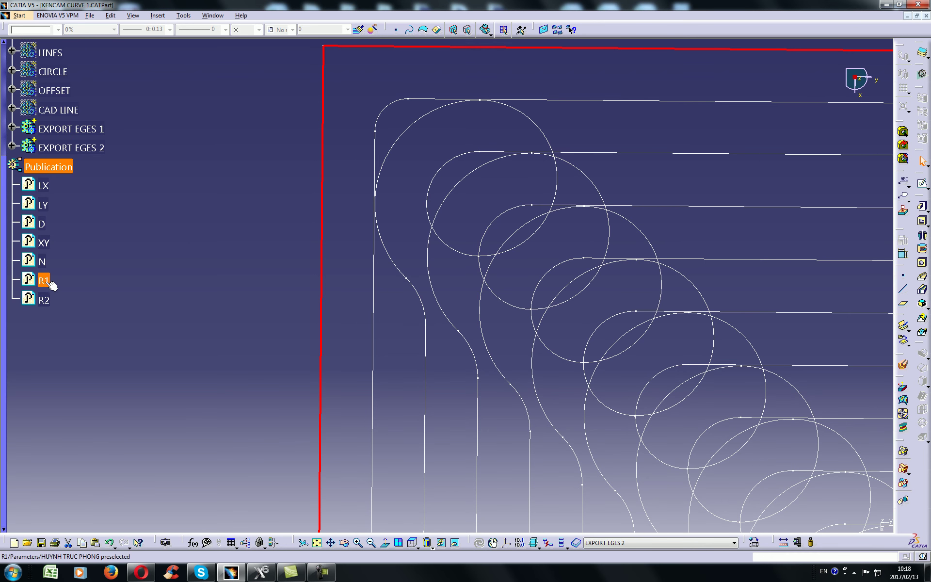
pyautogui.doubleClick(44, 299)
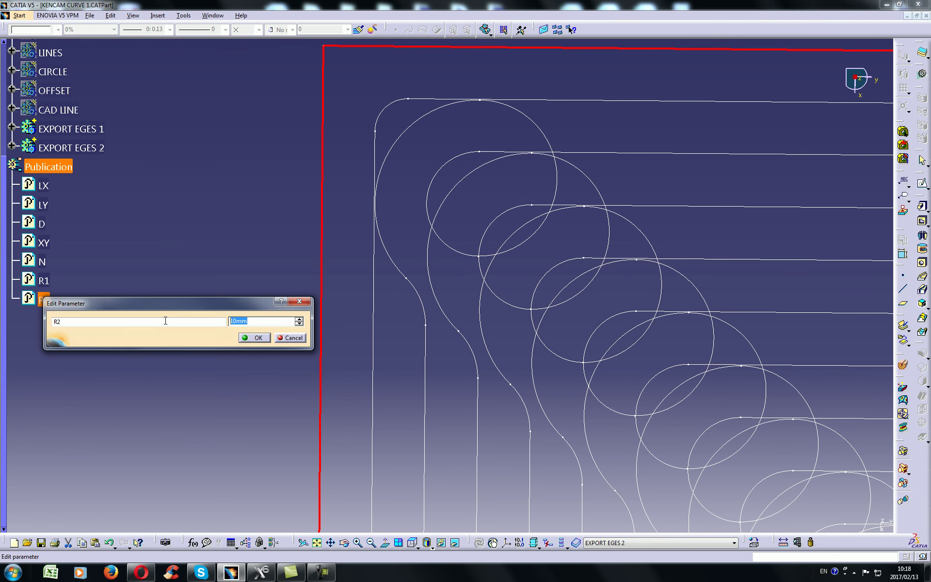
pyautogui.press('Return')
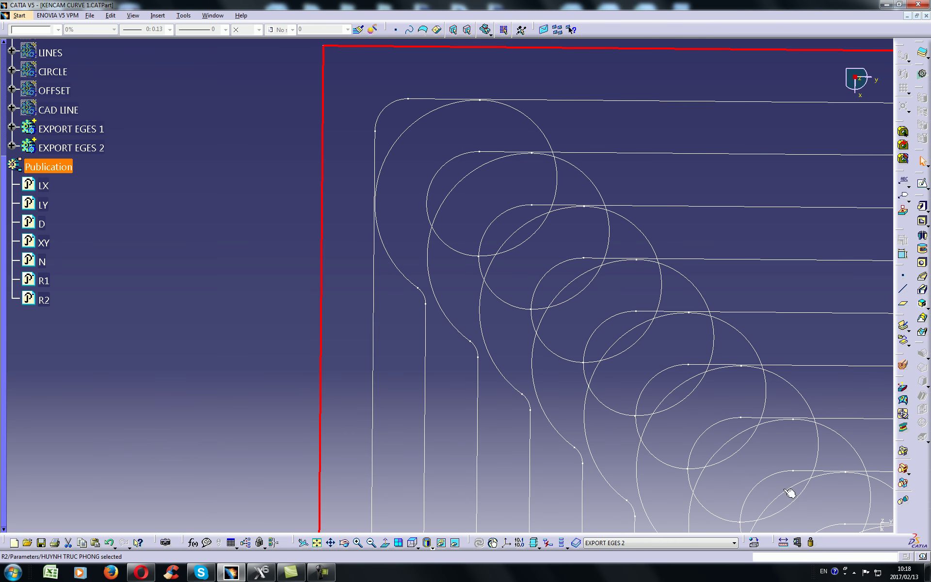
# - Measure the radius of the small blend arc where the outermost corner loop meets its vertical line
pyautogui.click(797, 542)
pyautogui.click(425, 296)
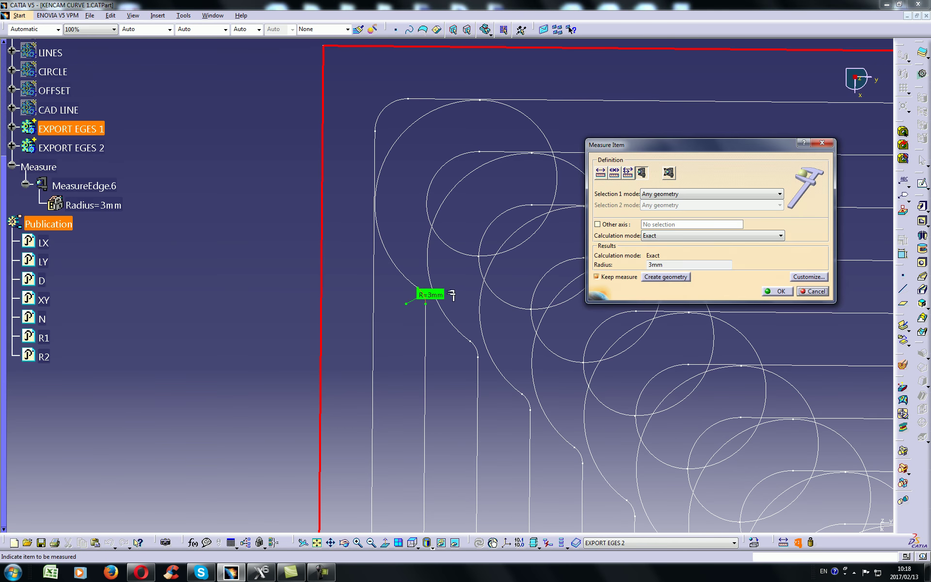
pyautogui.press('Escape')
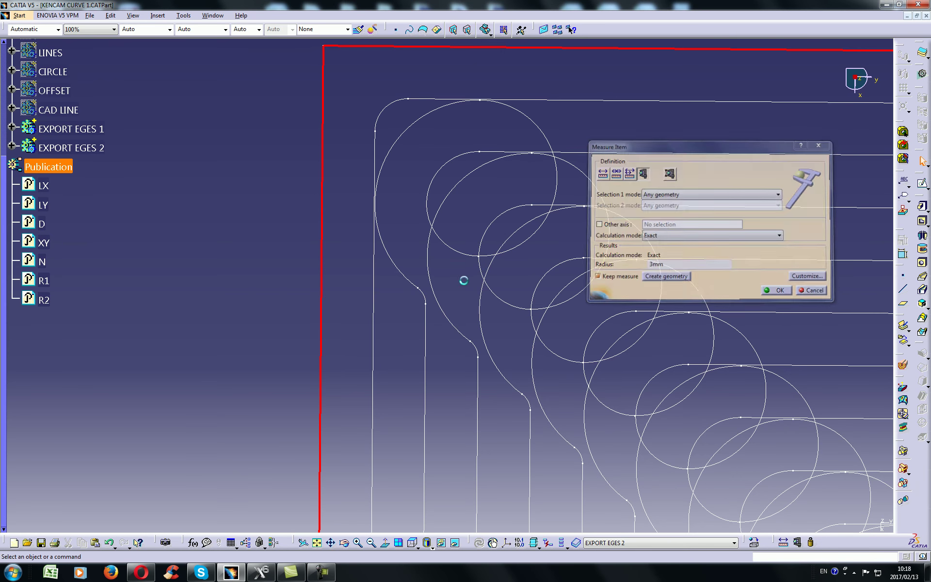
# - Set the published R1 parameter to 2 mm
pyautogui.doubleClick(53, 284)
pyautogui.write('3')
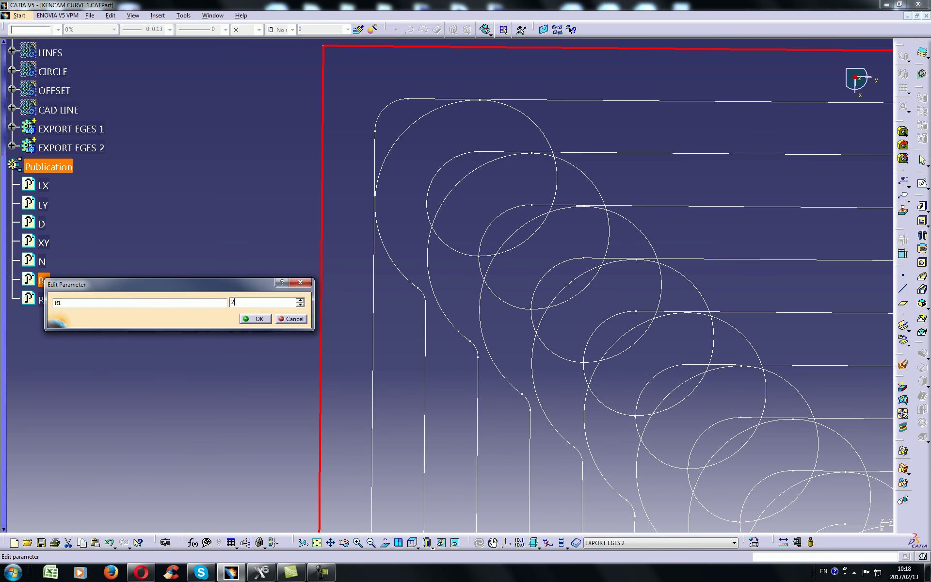
pyautogui.click(244, 315)
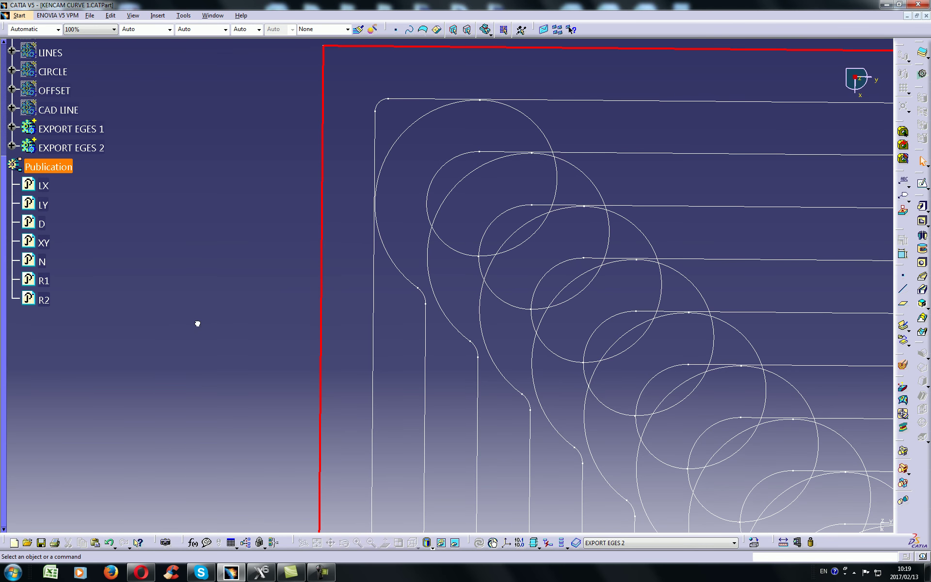
# - Measure the radius of the outermost contour's upper-left corner fillet and discard the measurement
pyautogui.click(796, 543)
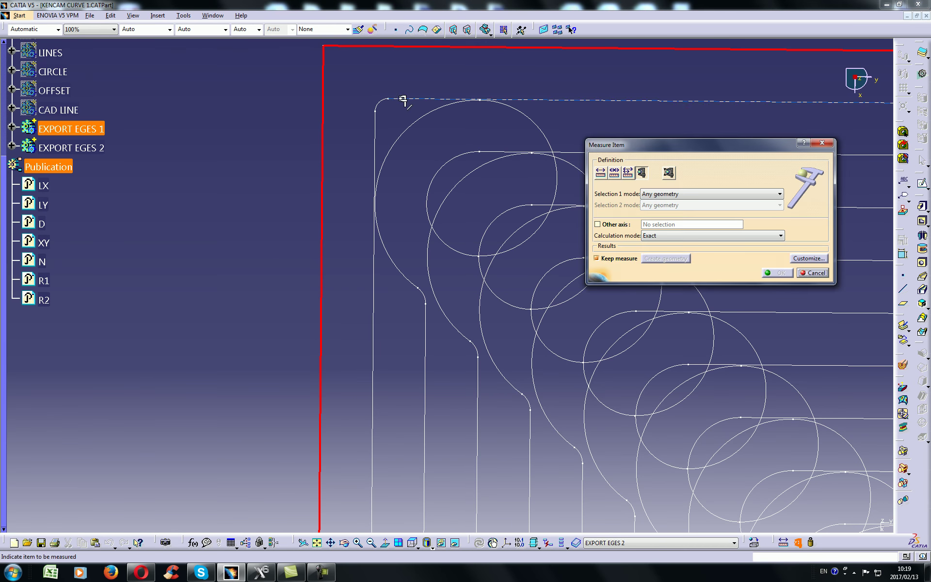
pyautogui.click(384, 102)
pyautogui.moveTo(408, 103); pyautogui.dragTo(279, 76)
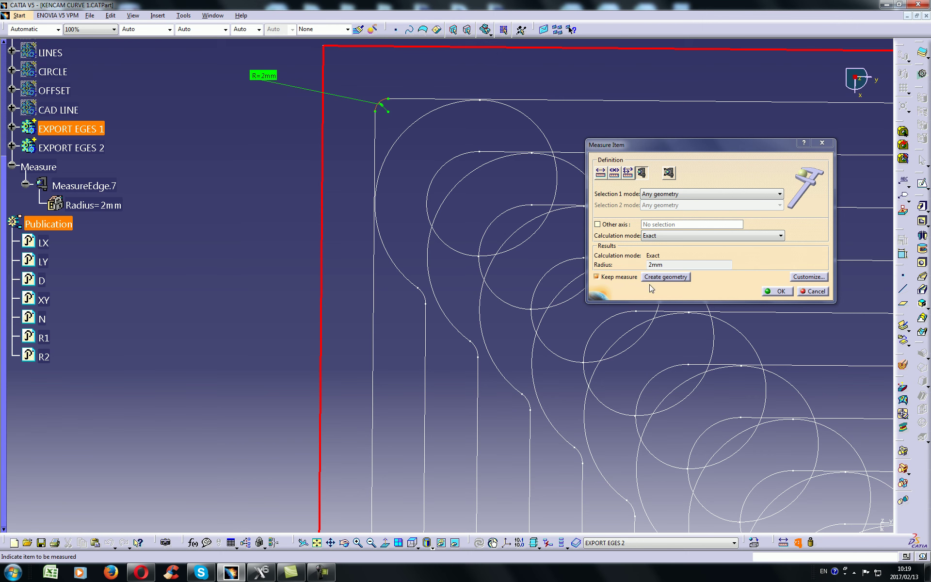
pyautogui.click(818, 293)
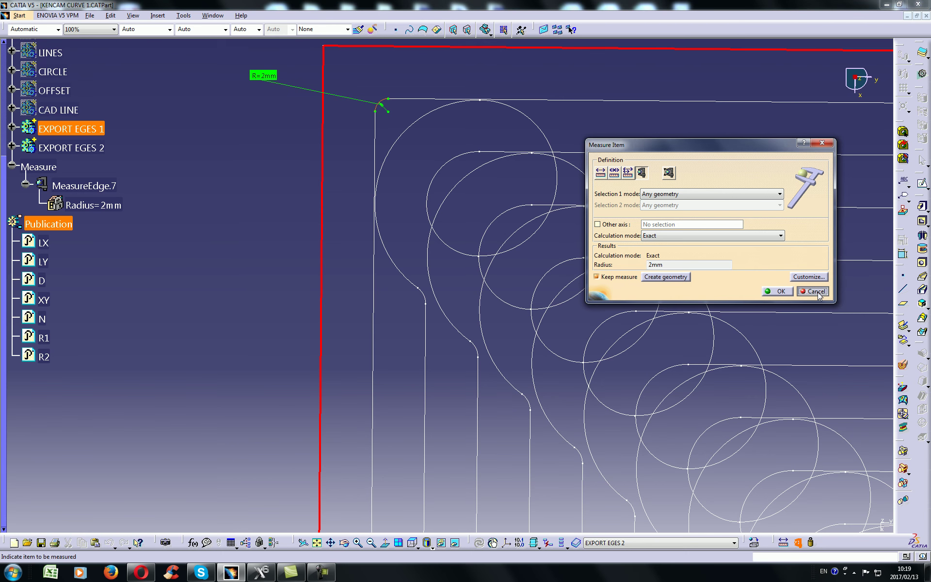
pyautogui.scroll(-8, 243, 183)
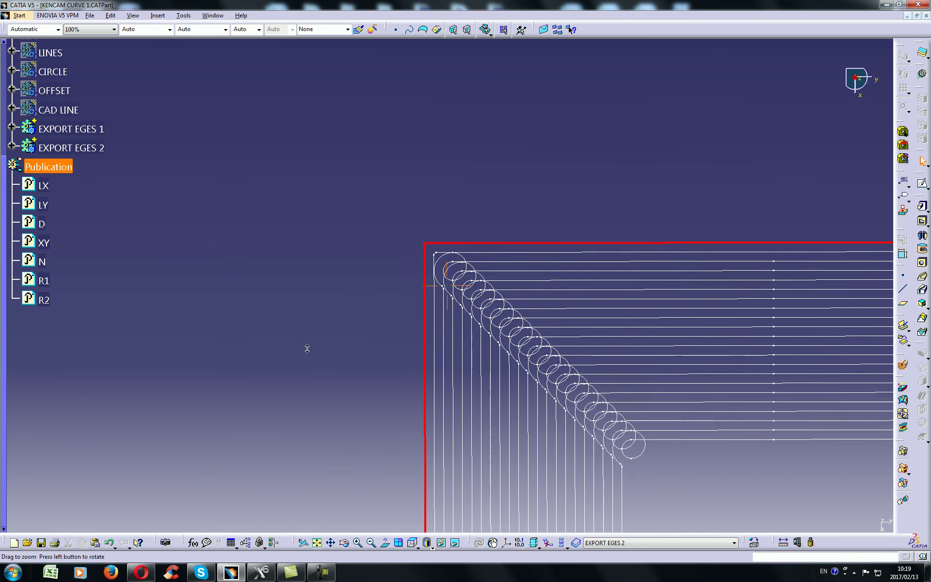
pyautogui.click(317, 542)
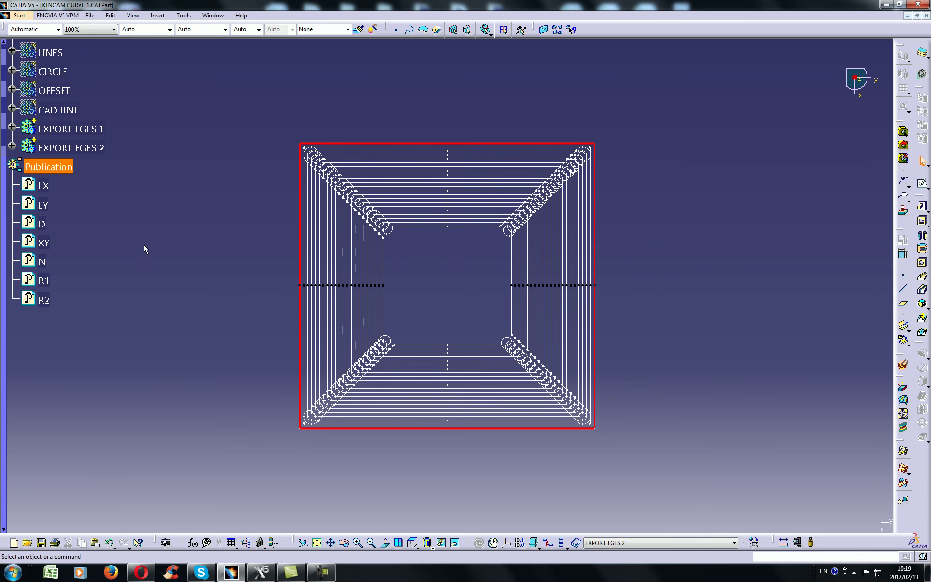
pyautogui.moveTo(676, 385); pyautogui.dragTo(744, 374, button='middle')
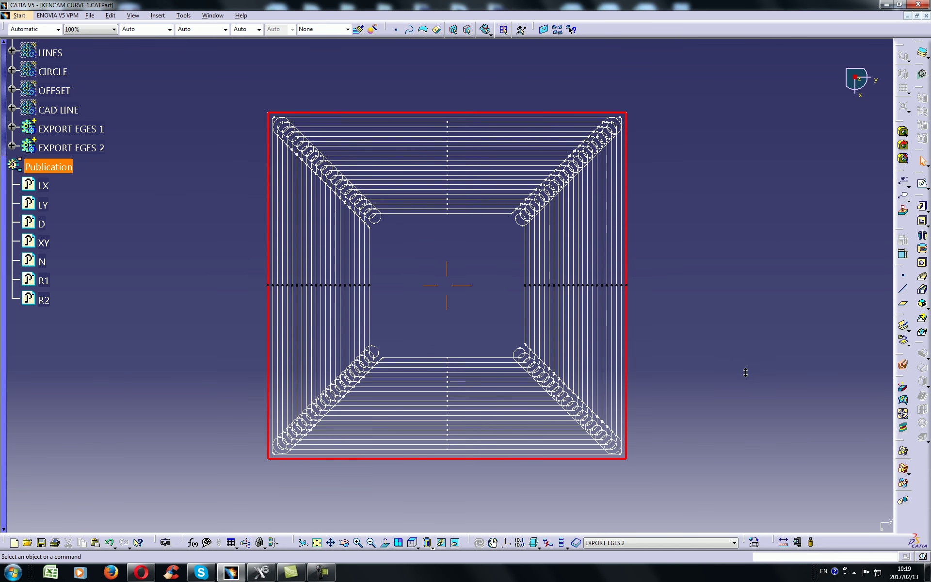
pyautogui.scroll(5, 215, 324)
pyautogui.moveTo(233, 334); pyautogui.dragTo(202, 354, button='middle')
pyautogui.scroll(-2, 183, 359)
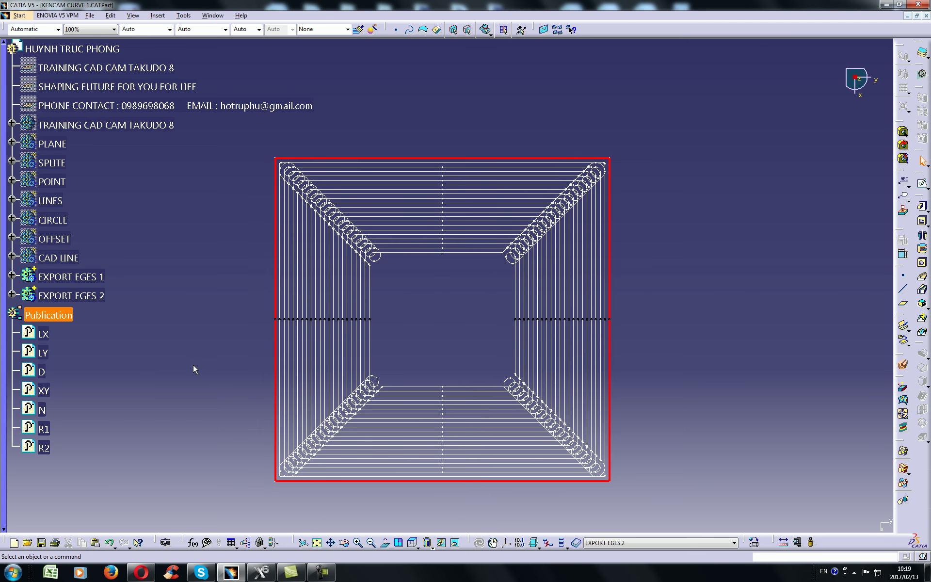
pyautogui.click(321, 572)
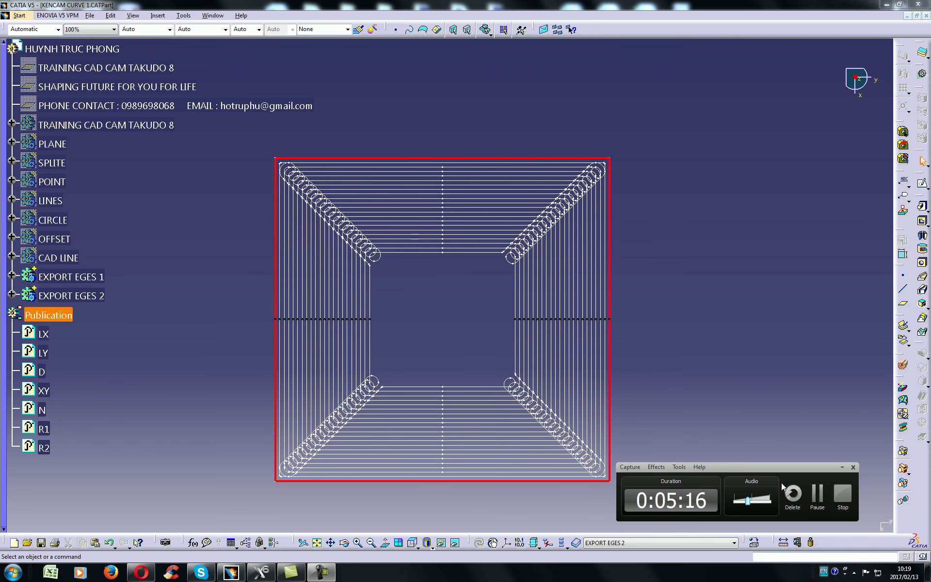
pyautogui.moveTo(753, 471); pyautogui.dragTo(788, 480)
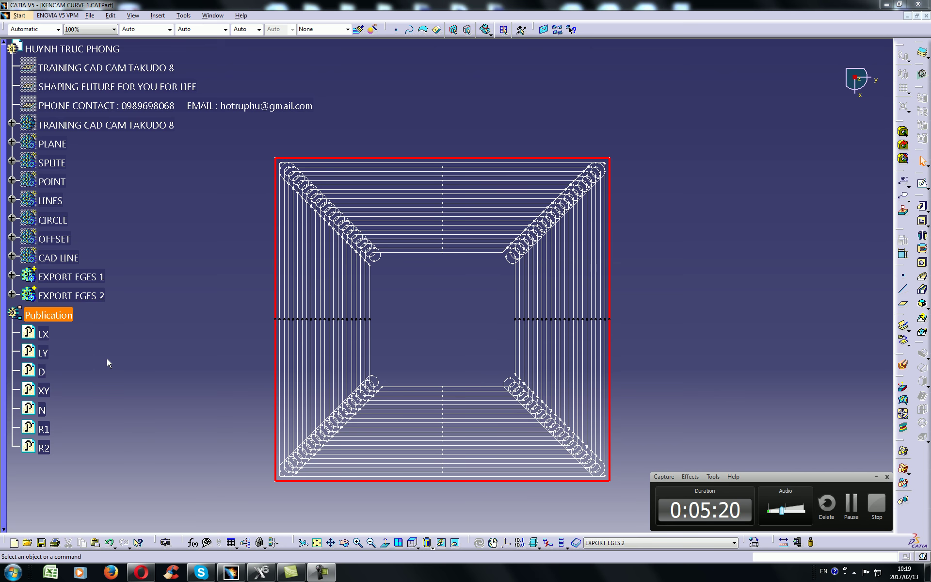
pyautogui.moveTo(182, 427); pyautogui.dragTo(121, 385, button='middle')
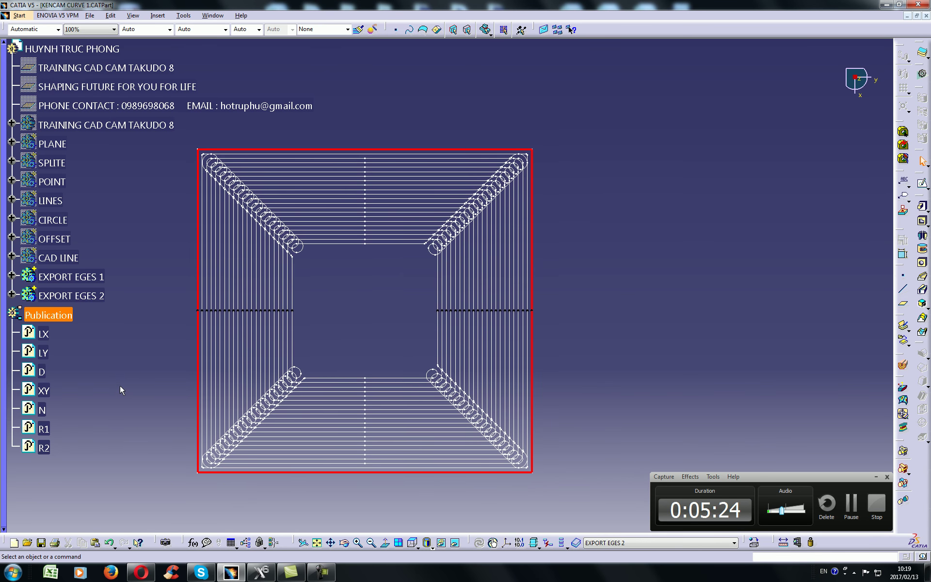
# - Try a larger contour count in the published N parameter, and reduce it to 10
pyautogui.doubleClick(43, 410)
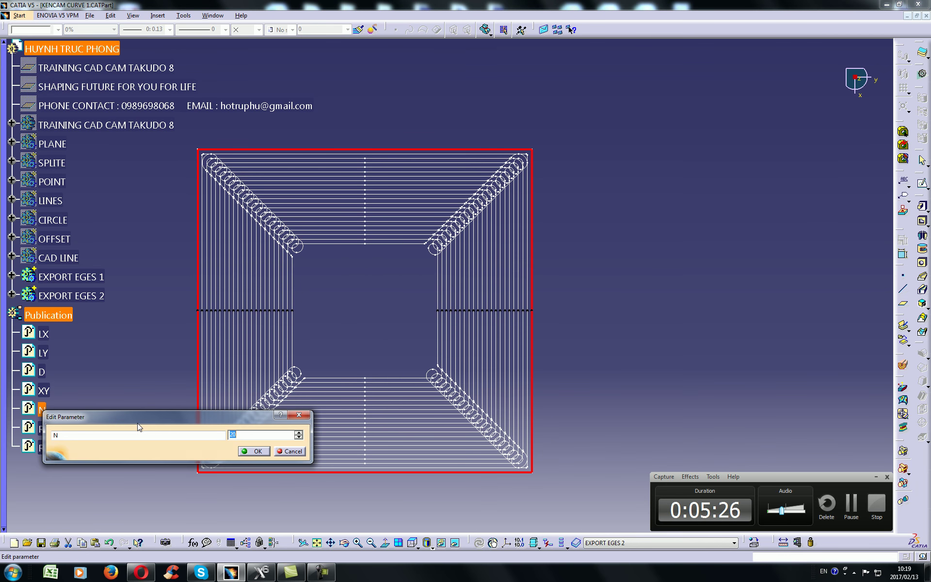
pyautogui.press('Return')
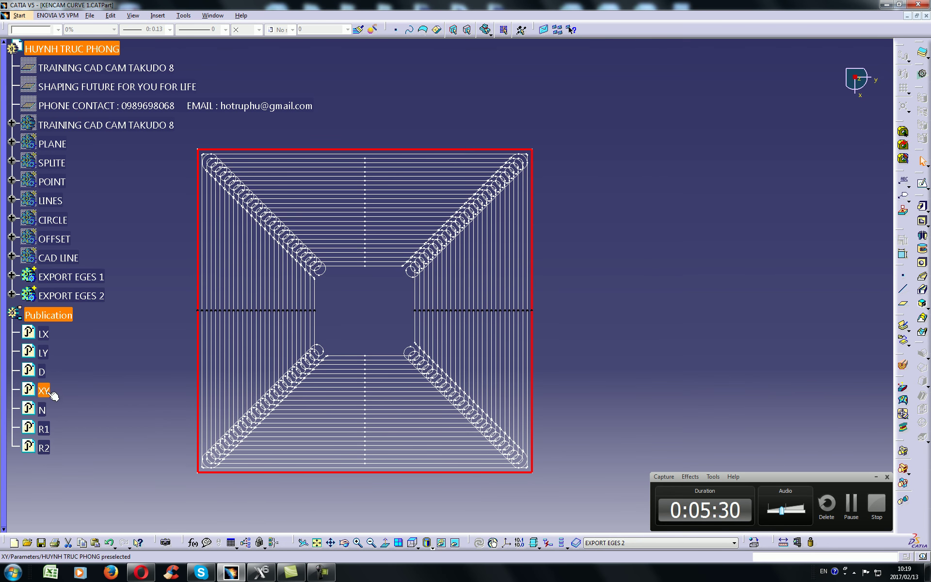
pyautogui.doubleClick(42, 410)
pyautogui.write('1')
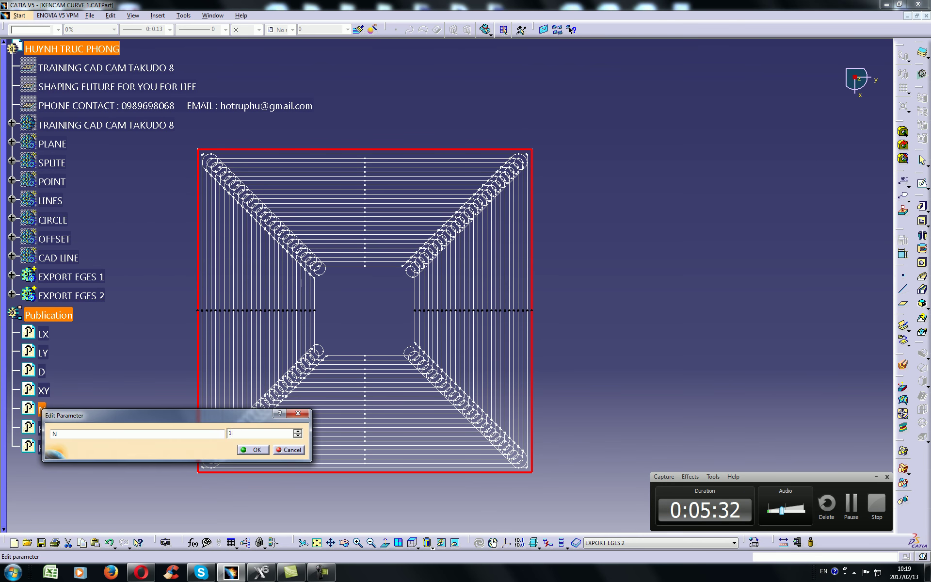
pyautogui.write('0')
pyautogui.press('Return')
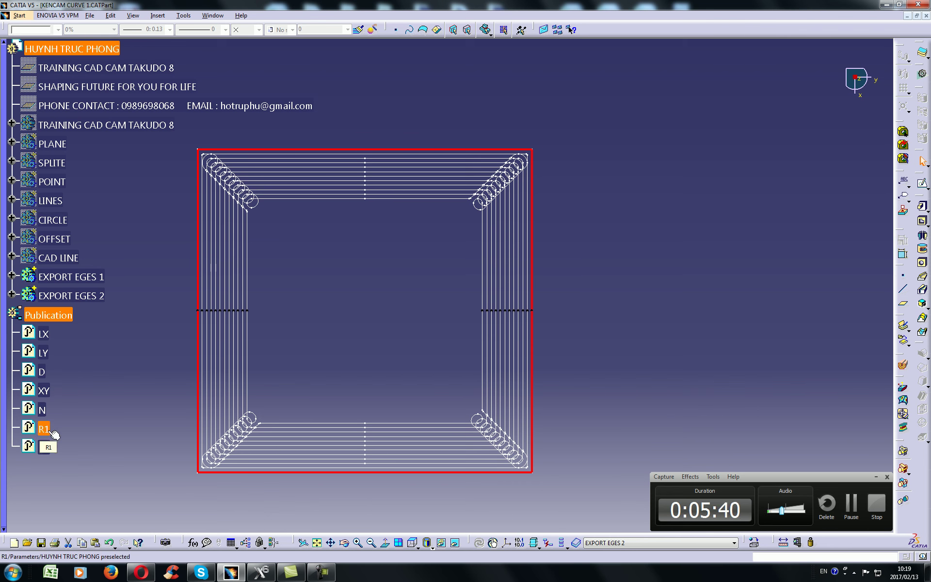
# - Increase the published XY parameter to widen the spacing between the offset contours
pyautogui.doubleClick(44, 391)
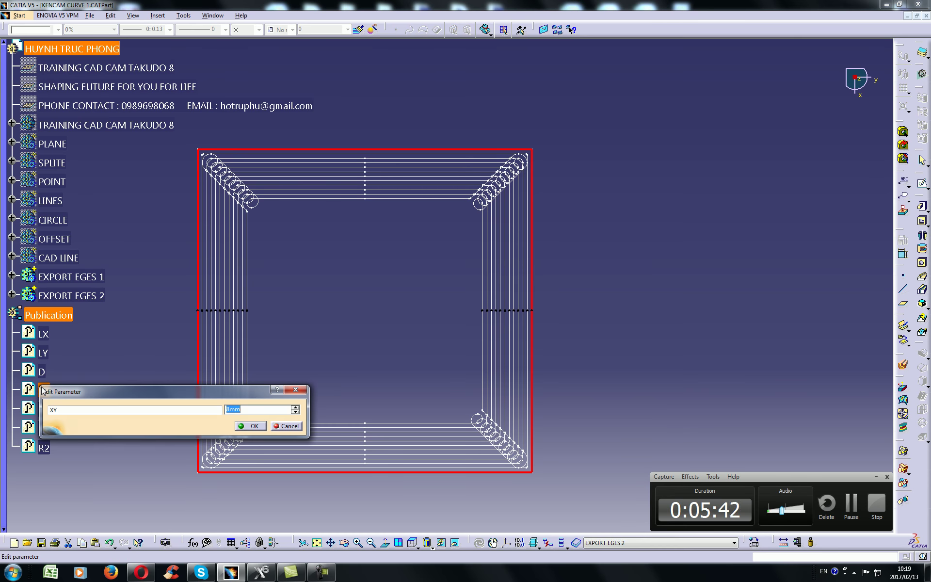
pyautogui.write('1')
pyautogui.click(251, 426)
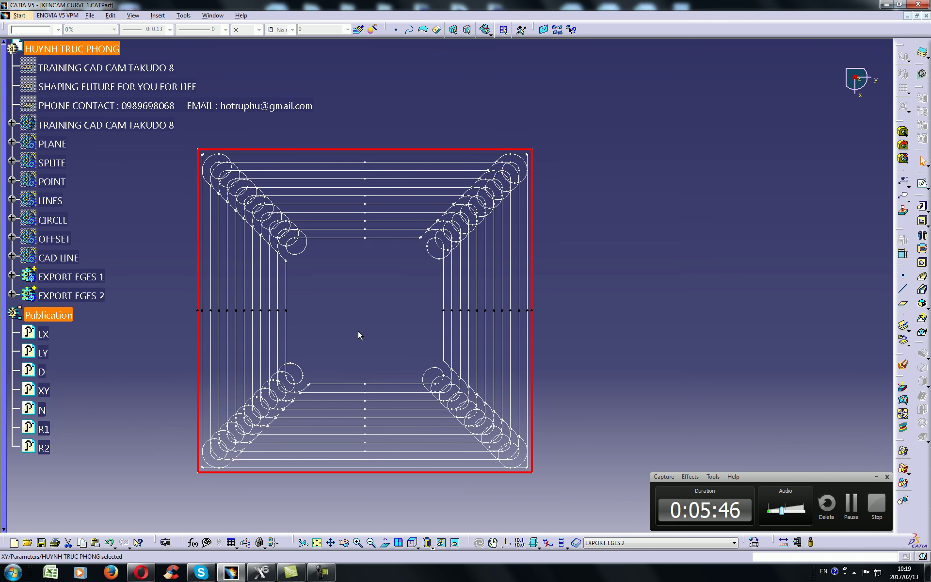
# - Measure the spacing between the two innermost contours along their upper horizontal lines to check the XY value
pyautogui.click(783, 542)
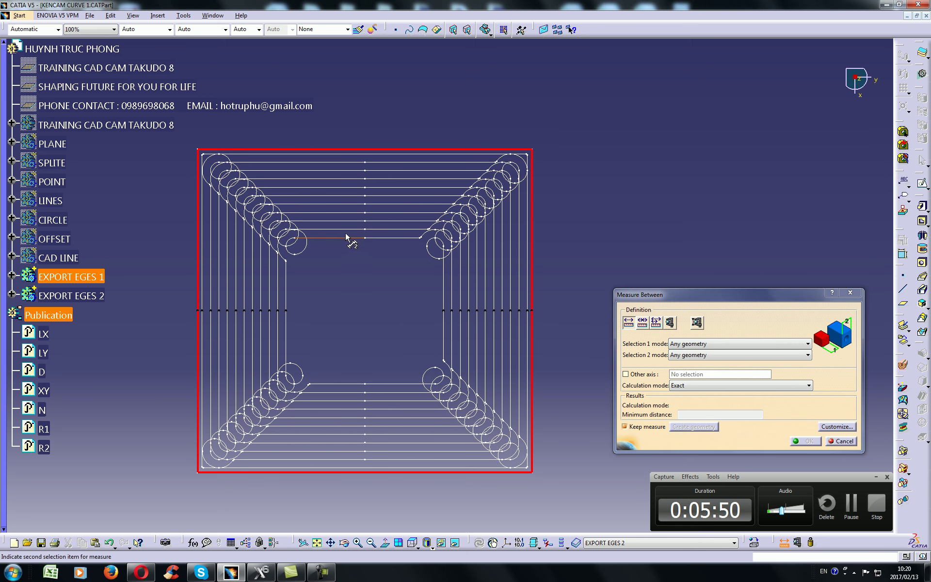
pyautogui.click(348, 237)
pyautogui.click(342, 230)
pyautogui.press('Escape')
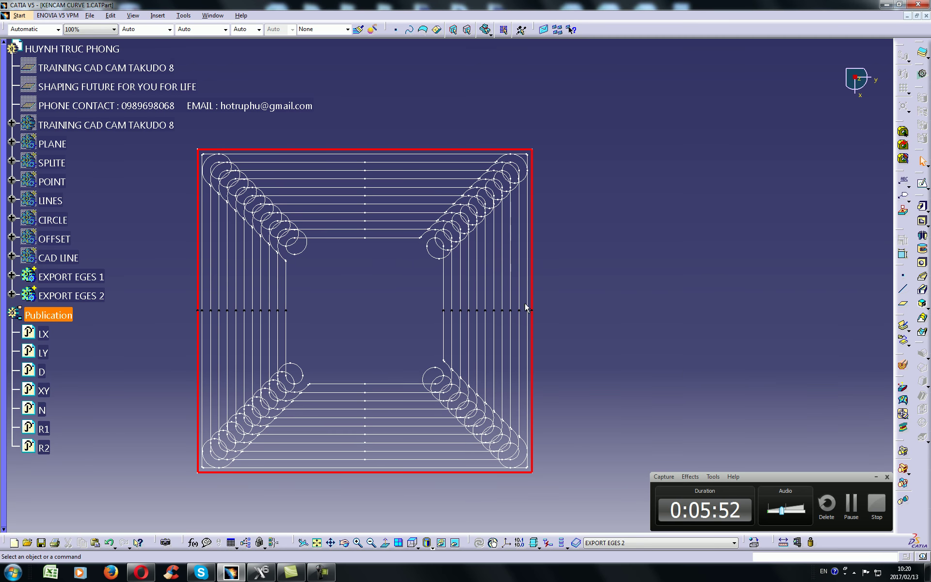